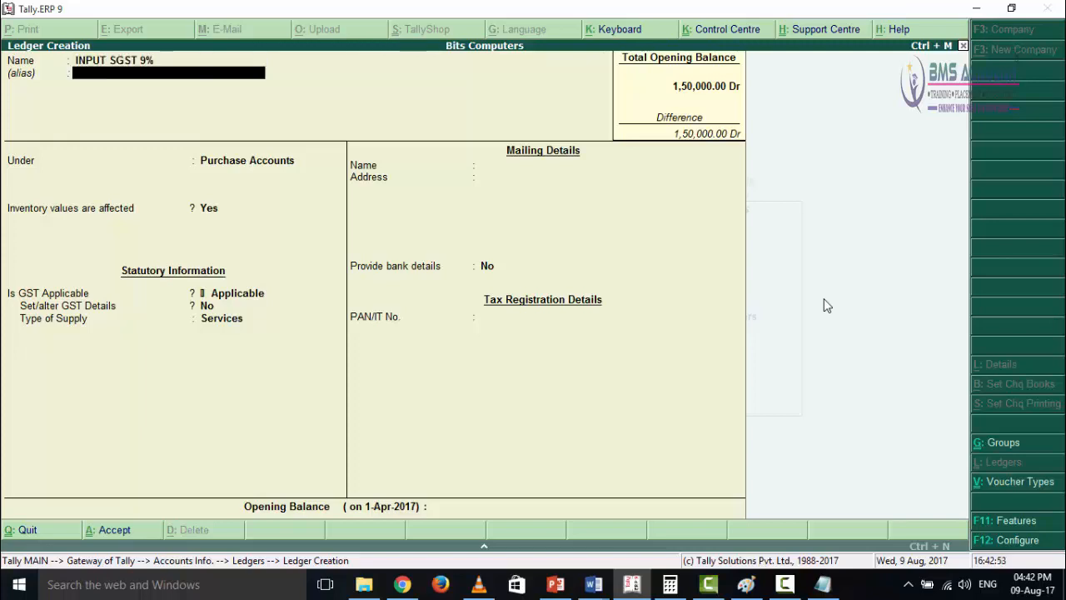
Step: Leave the alias blank and place the INPUT SGST 9% ledger under the Duties & Taxes group
{"action": "key", "text": "Return"}
{"action": "type", "text": "D"}
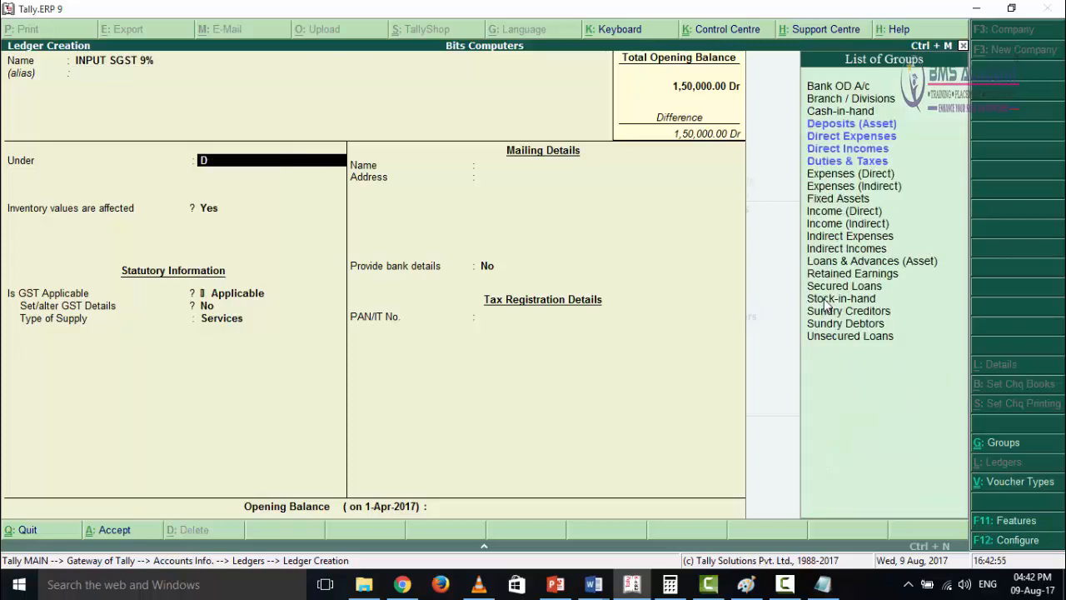
{"action": "key", "text": "Down"}
{"action": "key", "text": "Down"}
{"action": "key", "text": "Down"}
{"action": "key", "text": "Down"}
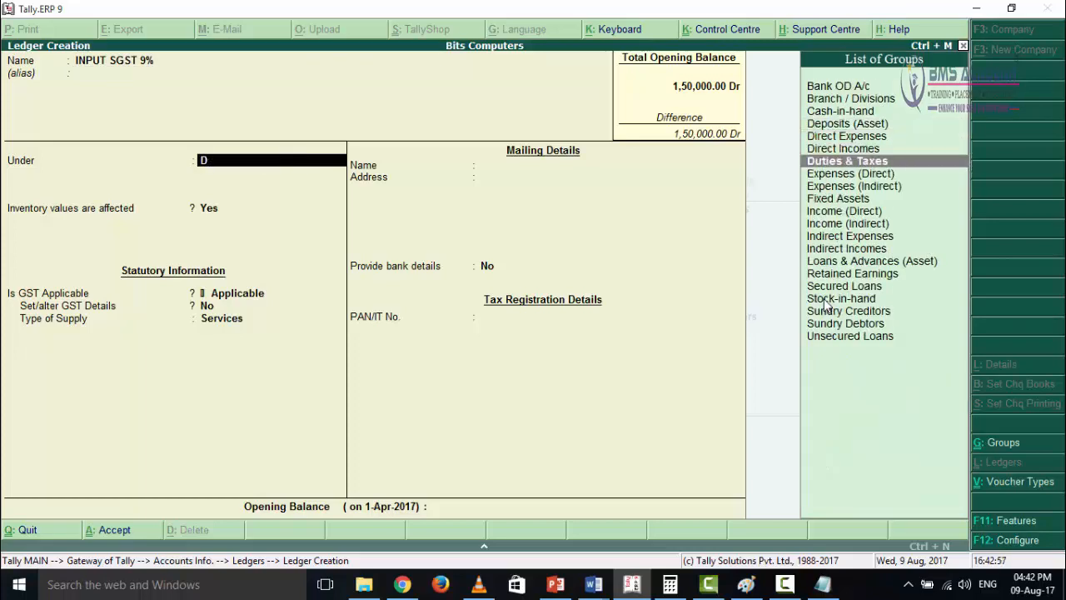
{"action": "key", "text": "Return"}
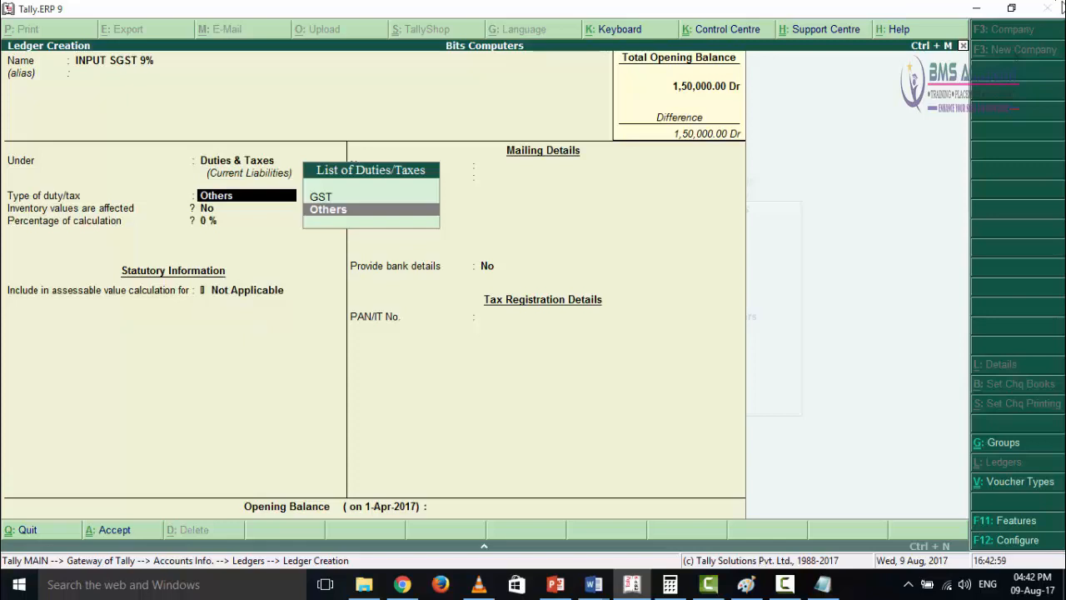
Step: Set the INPUT SGST 9% ledger's type of duty/tax to GST and its tax type to State Tax
{"action": "key", "text": "Up"}
{"action": "key", "text": "Return"}
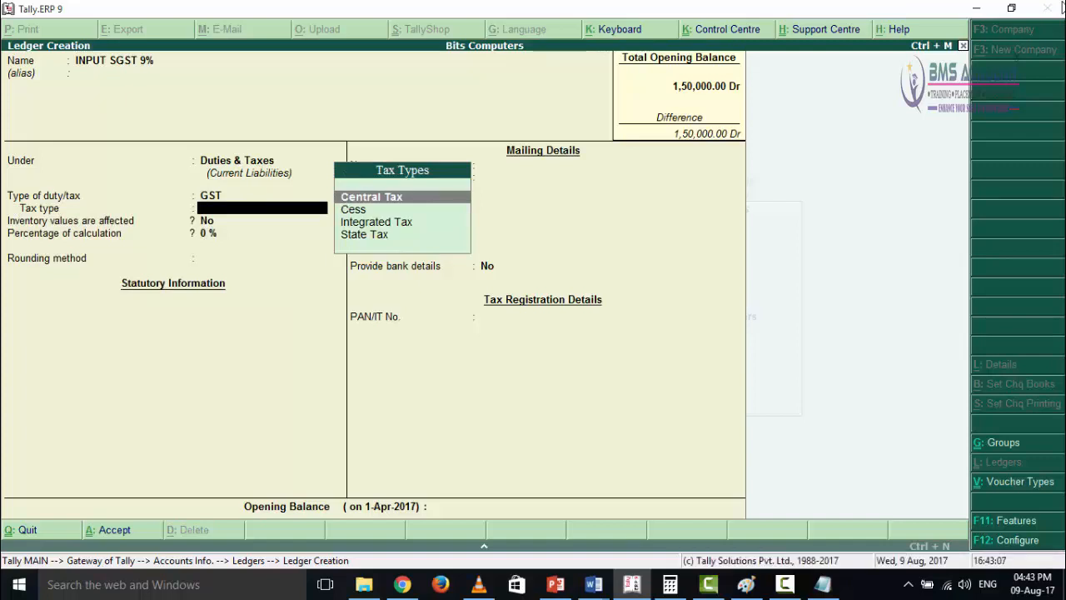
{"action": "key", "text": "Down"}
{"action": "key", "text": "Down"}
{"action": "key", "text": "Down"}
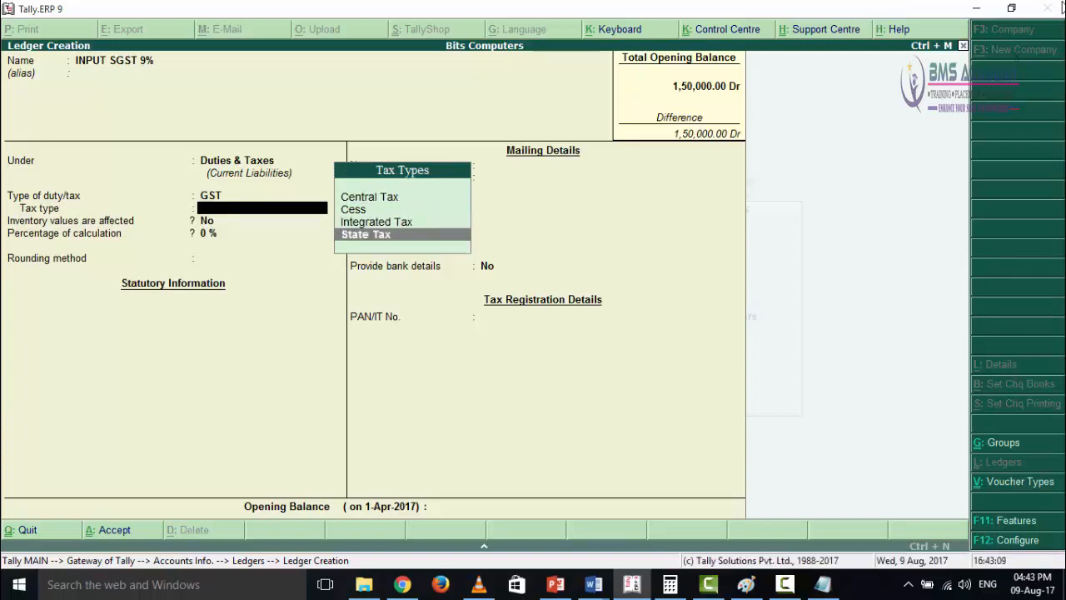
{"action": "key", "text": "Return"}
Step: Set the percentage of calculation to 9% with rounding Not Applicable and save the INPUT SGST 9% ledger
{"action": "type", "text": "9"}
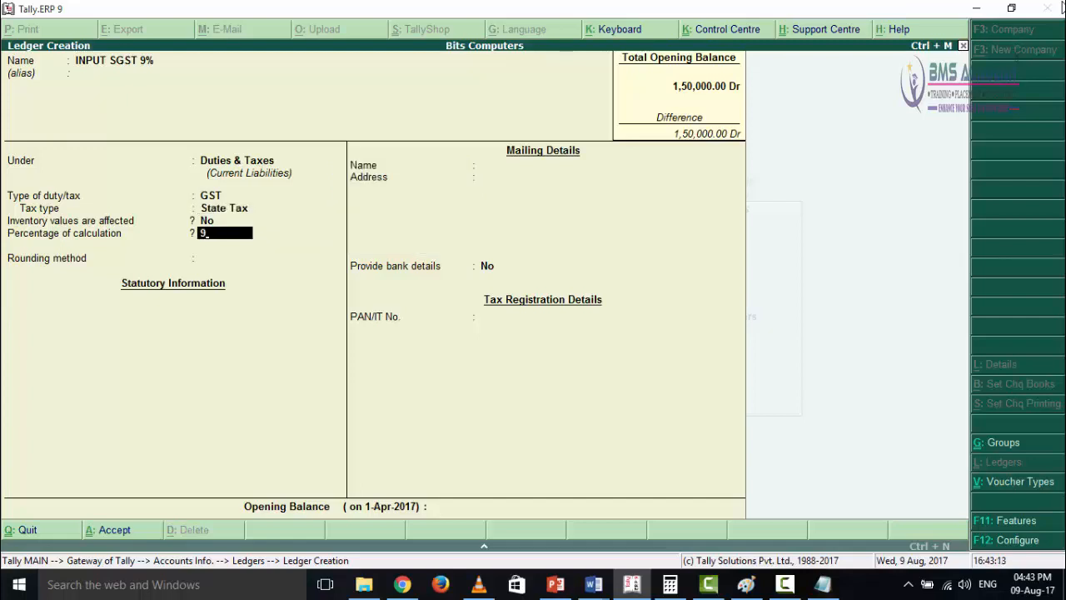
{"action": "type", "text": "%"}
{"action": "key", "text": "Return"}
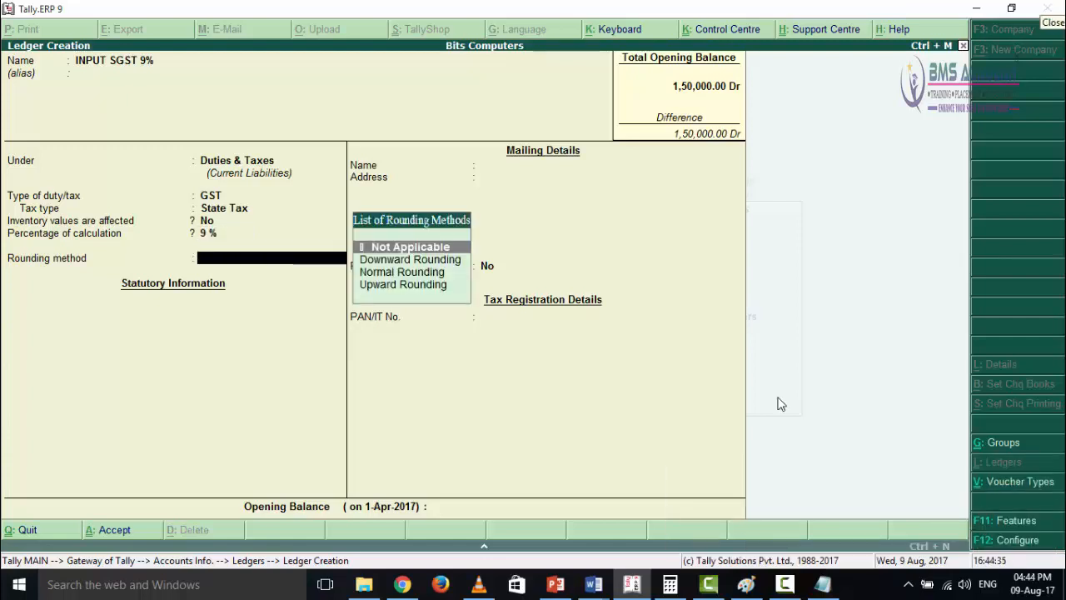
{"action": "key", "text": "Return"}
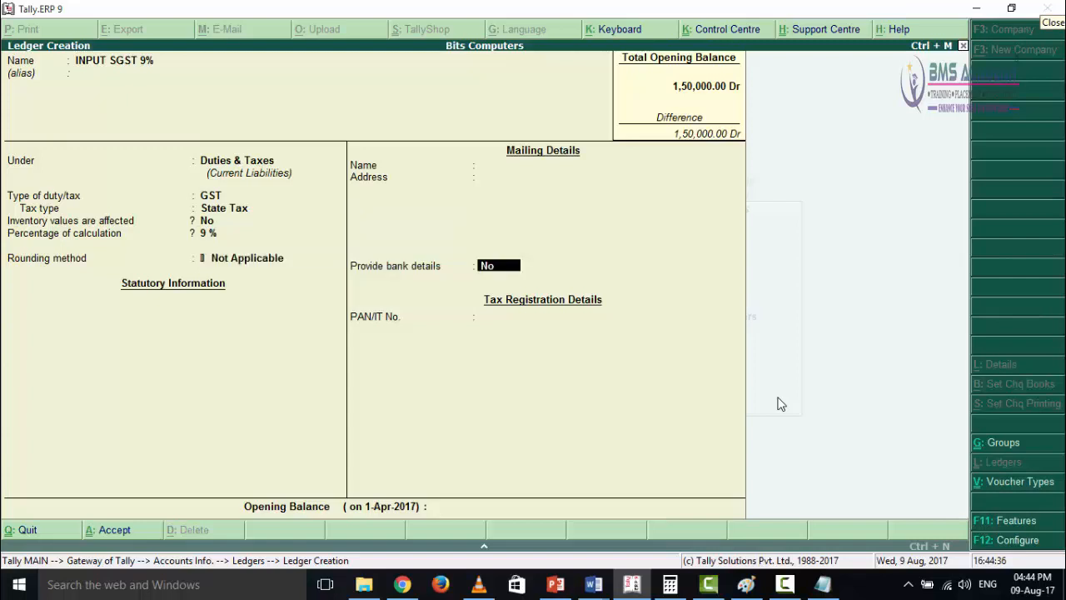
{"action": "key", "text": "Return"}
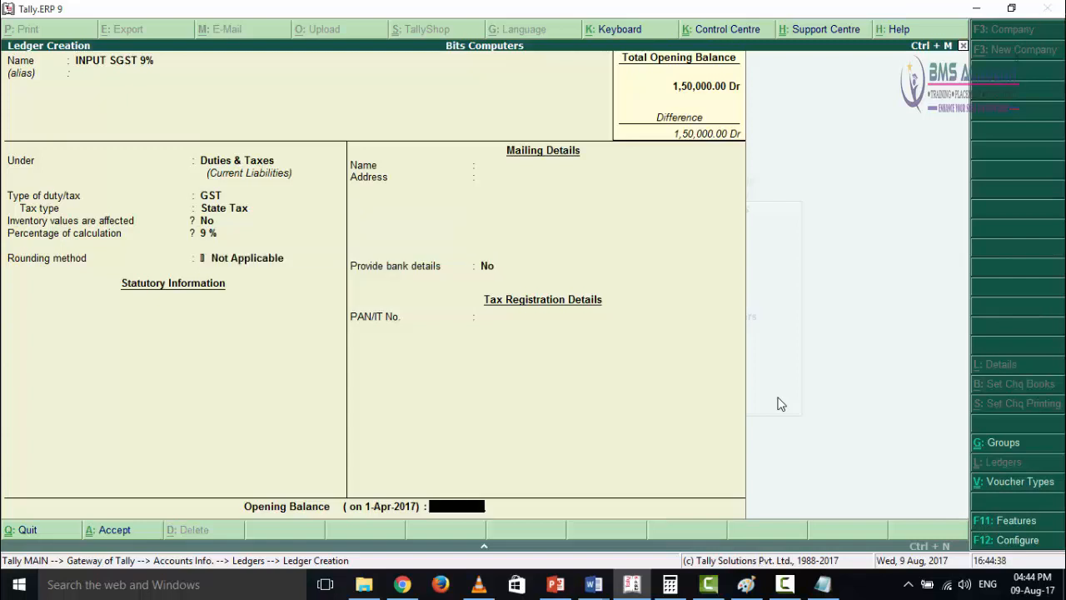
{"action": "key", "text": "Return"}
{"action": "key", "text": "Return"}
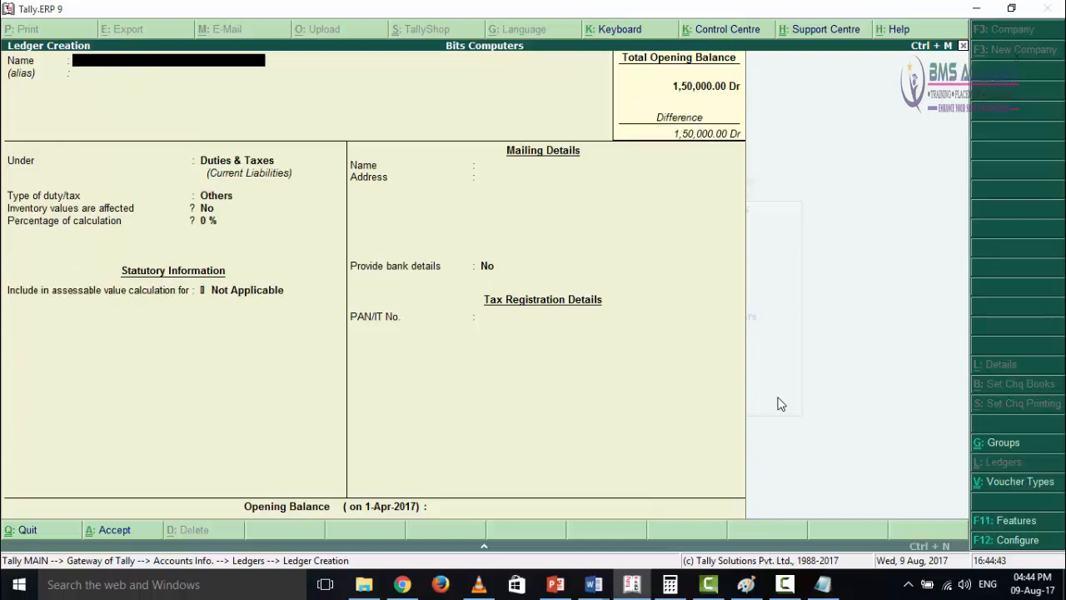
Step: Name the new ledger INPUT CGST and leave its alias blank
{"action": "type", "text": "INPUT CGST"}
{"action": "key", "text": "Return"}
{"action": "key", "text": "Return"}
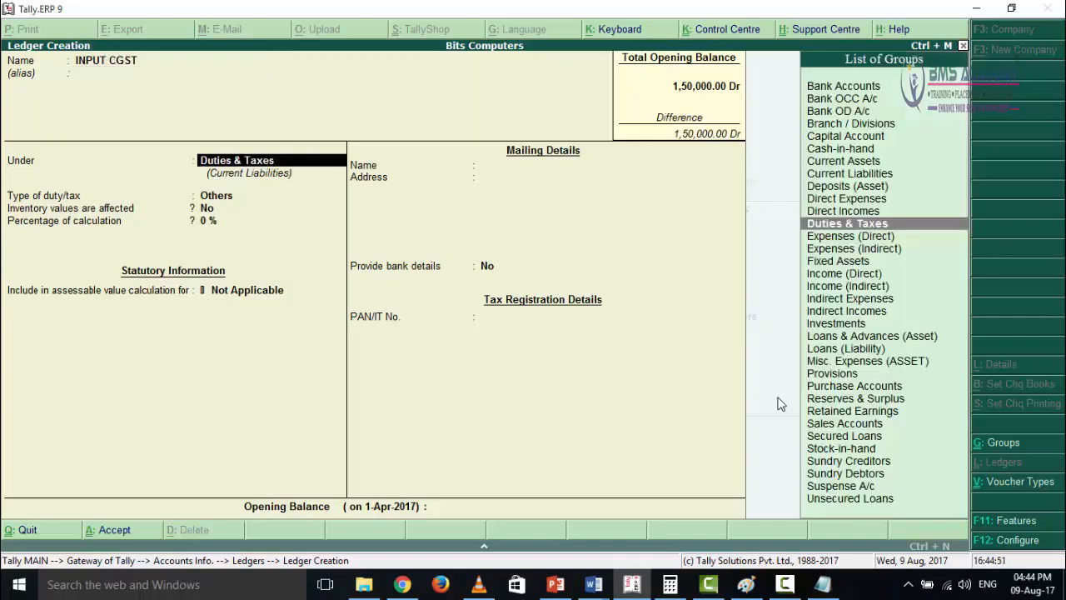
Step: Return to the ledger name and extend it to INPUT CGST 9%
{"action": "key", "text": "BackSpace"}
{"action": "key", "text": "BackSpace"}
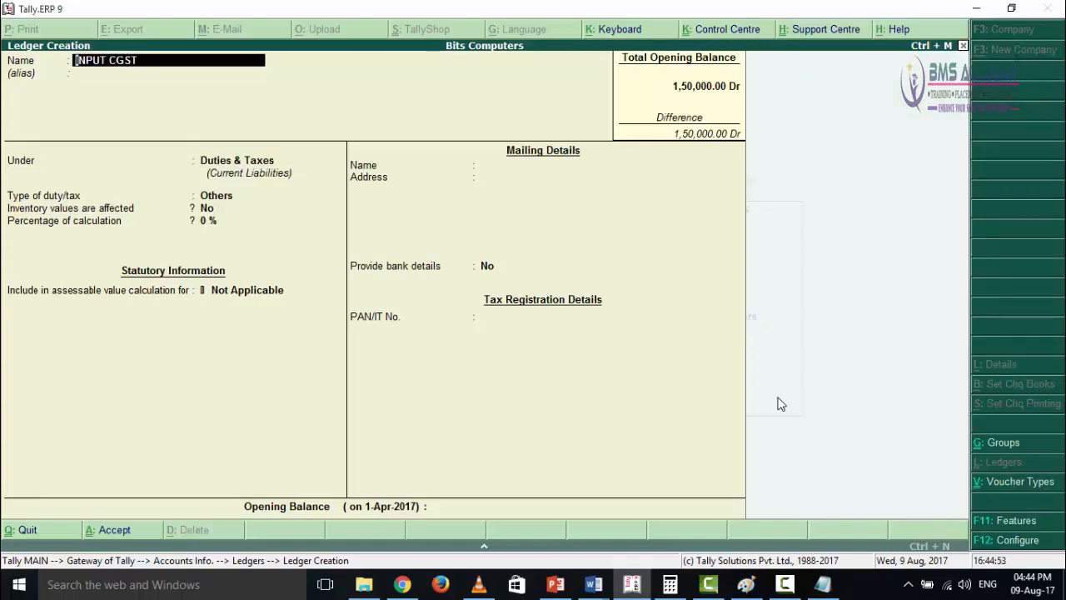
{"action": "key", "text": "Right"}
{"action": "key", "text": "Right"}
{"action": "key", "text": "Right"}
{"action": "key", "text": "Right"}
{"action": "key", "text": "Right"}
{"action": "key", "text": "Right"}
{"action": "key", "text": "Right"}
{"action": "key", "text": "Right"}
{"action": "key", "text": "Right"}
{"action": "key", "text": "Right"}
{"action": "type", "text": "9%"}
{"action": "key", "text": "Return"}
{"action": "key", "text": "Return"}
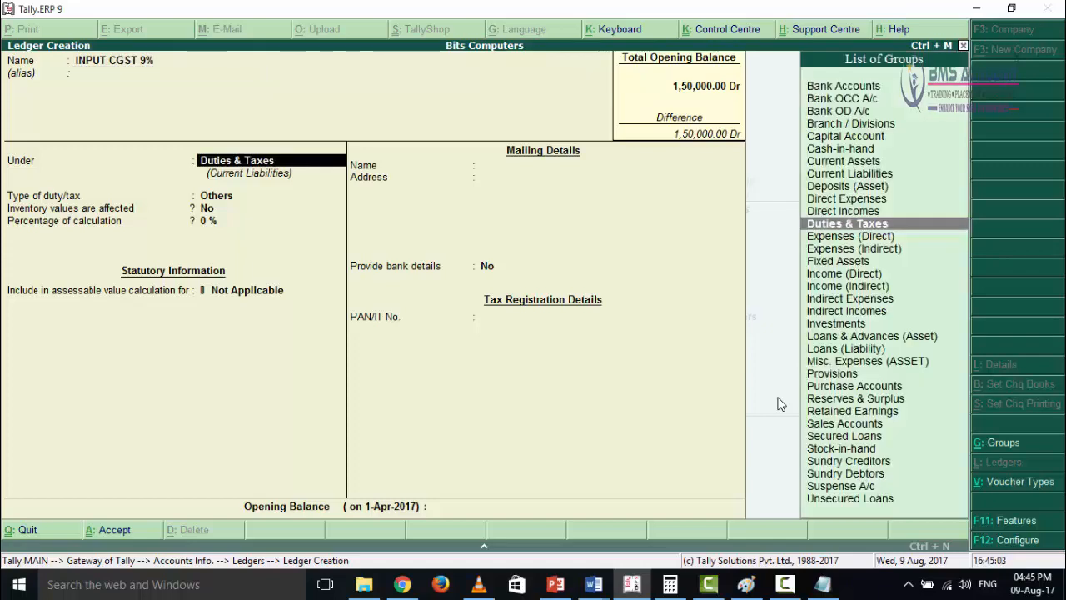
Step: Keep INPUT CGST 9% under Duties & Taxes and set its duty type to GST with tax type Central Tax
{"action": "key", "text": "Return"}
{"action": "key", "text": "Up"}
{"action": "key", "text": "Return"}
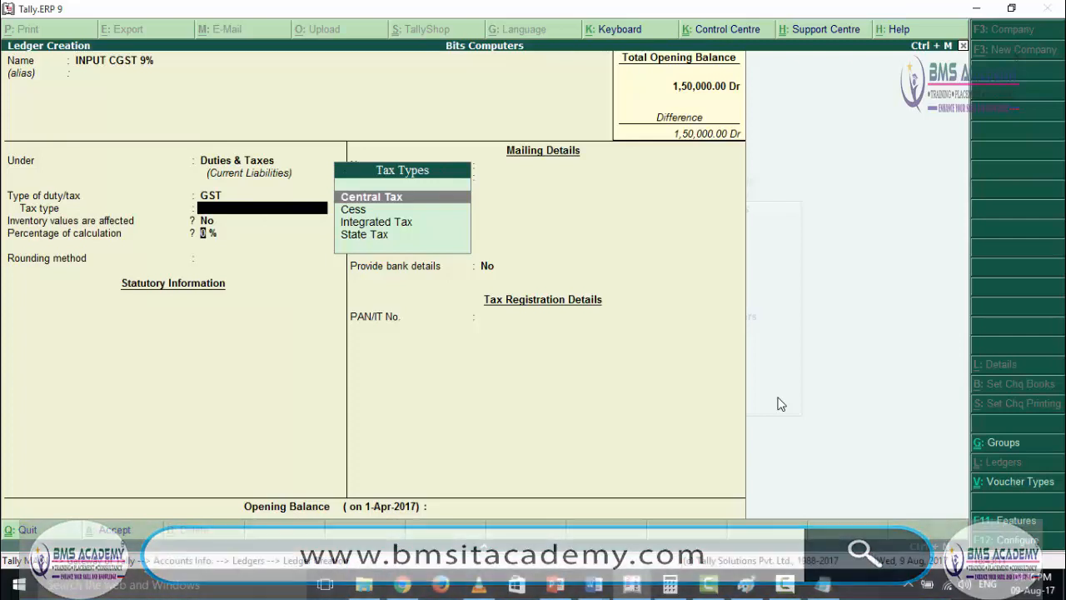
{"action": "key", "text": "Return"}
Step: Set the percentage of calculation to 9% with rounding Not Applicable and save the INPUT CGST 9% ledger
{"action": "key", "text": "Return"}
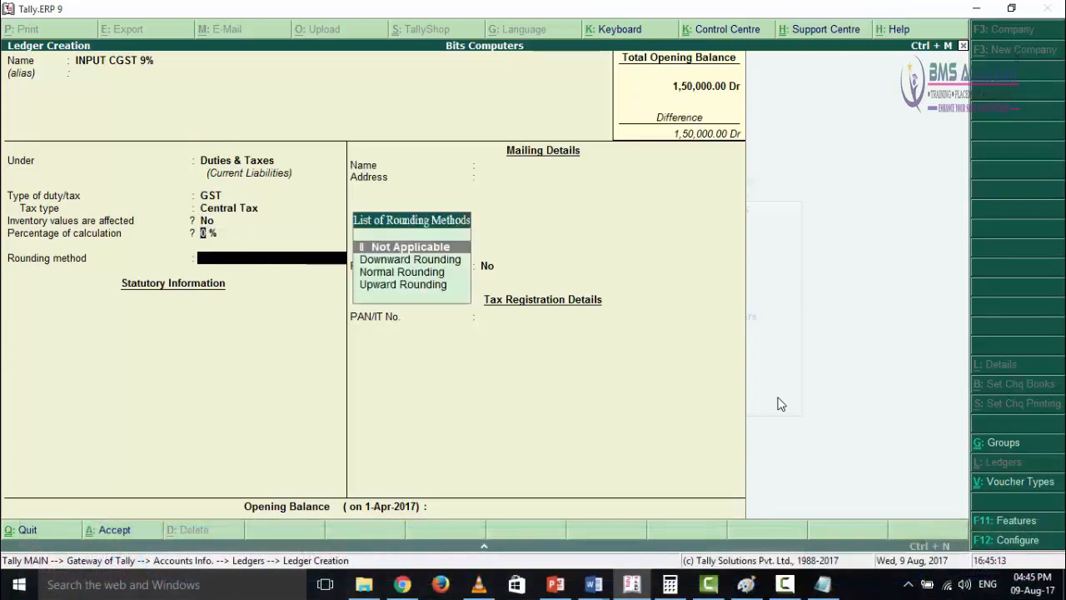
{"action": "key", "text": "BackSpace"}
{"action": "type", "text": "9%"}
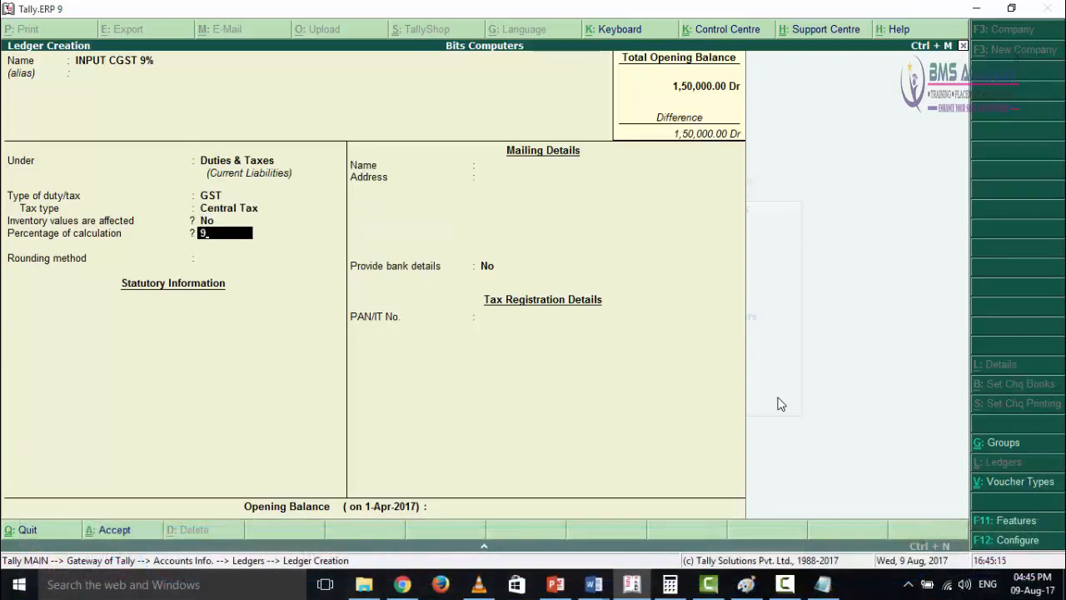
{"action": "key", "text": "Return"}
{"action": "key", "text": "Return"}
{"action": "key", "text": "Return"}
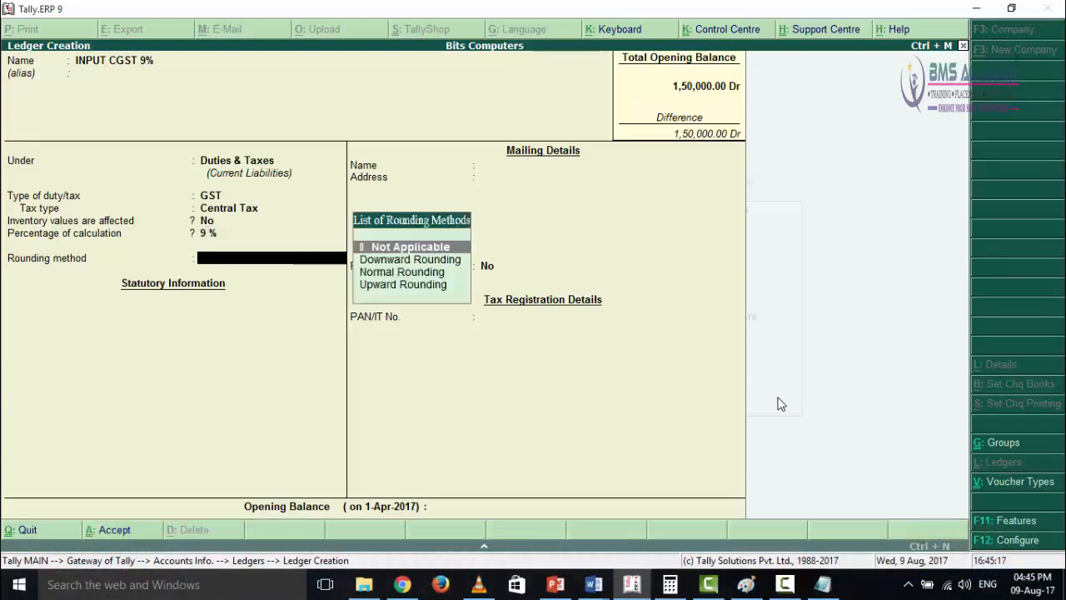
{"action": "key", "text": "Return"}
{"action": "key", "text": "Return"}
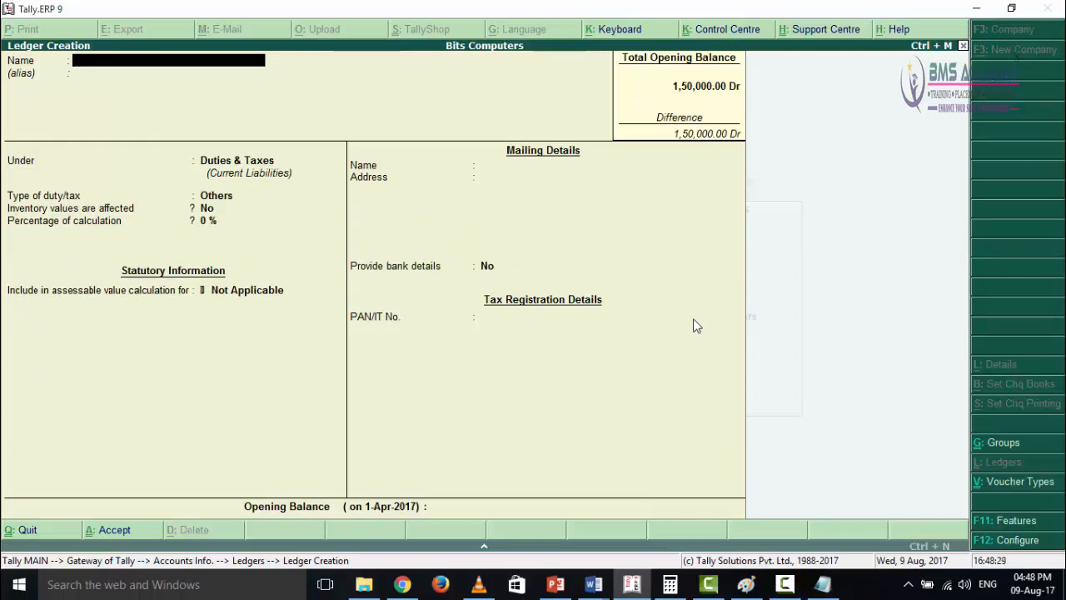
Step: Name the new ledger INPUT IGST 18% and keep it under Duties & Taxes
{"action": "type", "text": "INPUT I"}
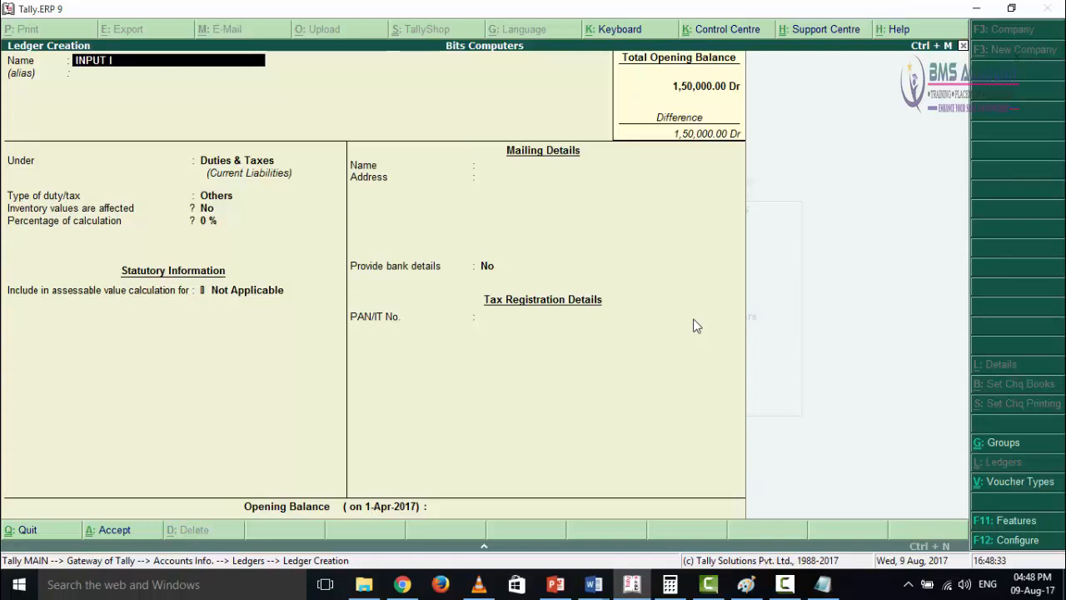
{"action": "type", "text": "GST 18%"}
{"action": "key", "text": "Return"}
{"action": "key", "text": "Return"}
{"action": "key", "text": "Return"}
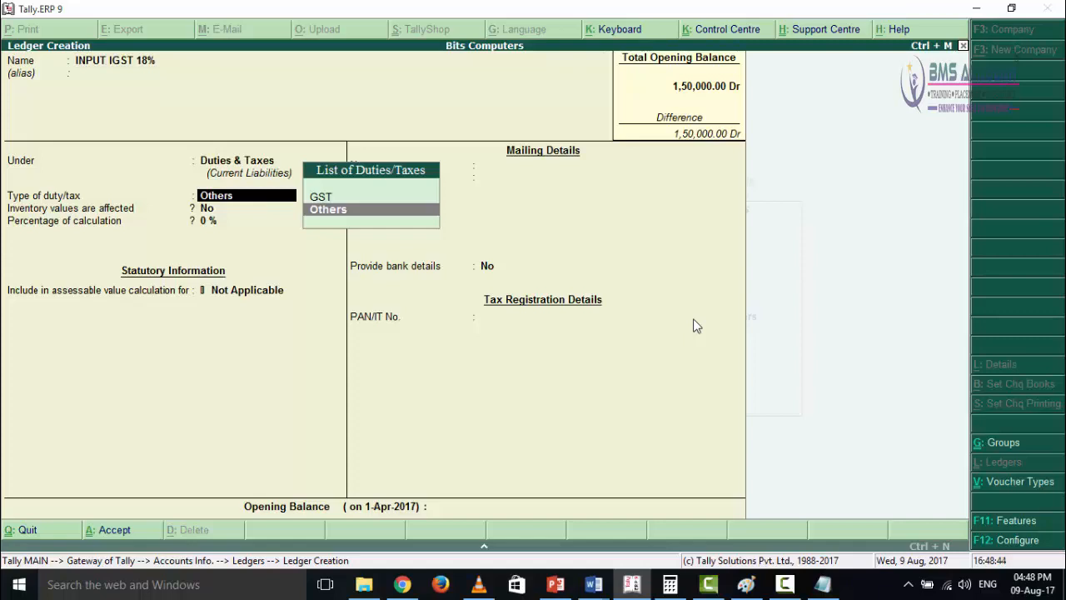
Step: Set the INPUT IGST 18% ledger's type of duty/tax to GST and its tax type to Integrated Tax
{"action": "key", "text": "Up"}
{"action": "key", "text": "Return"}
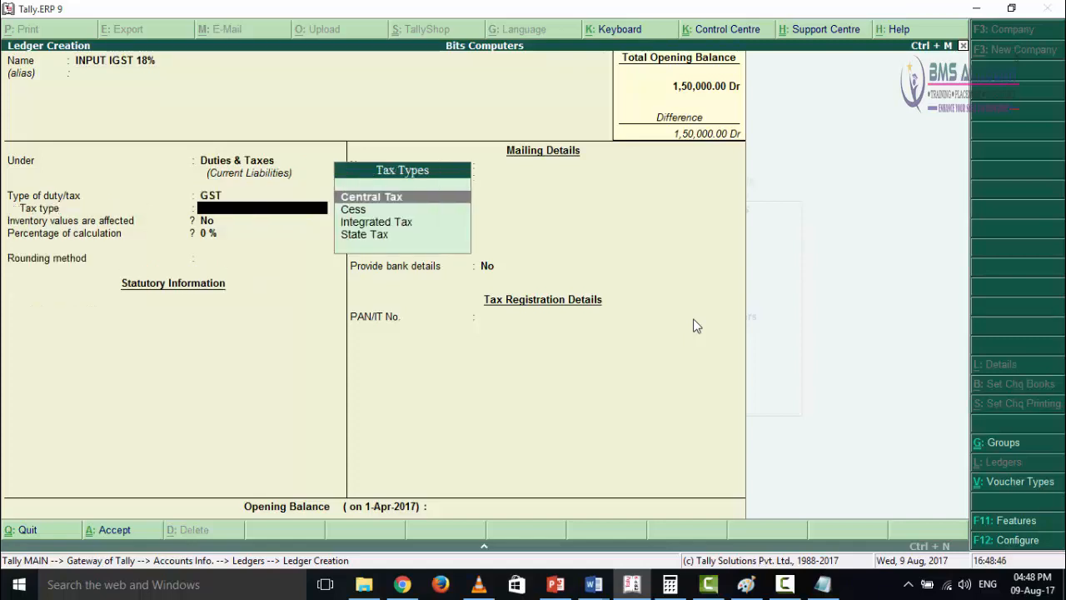
{"action": "key", "text": "Down"}
{"action": "key", "text": "Down"}
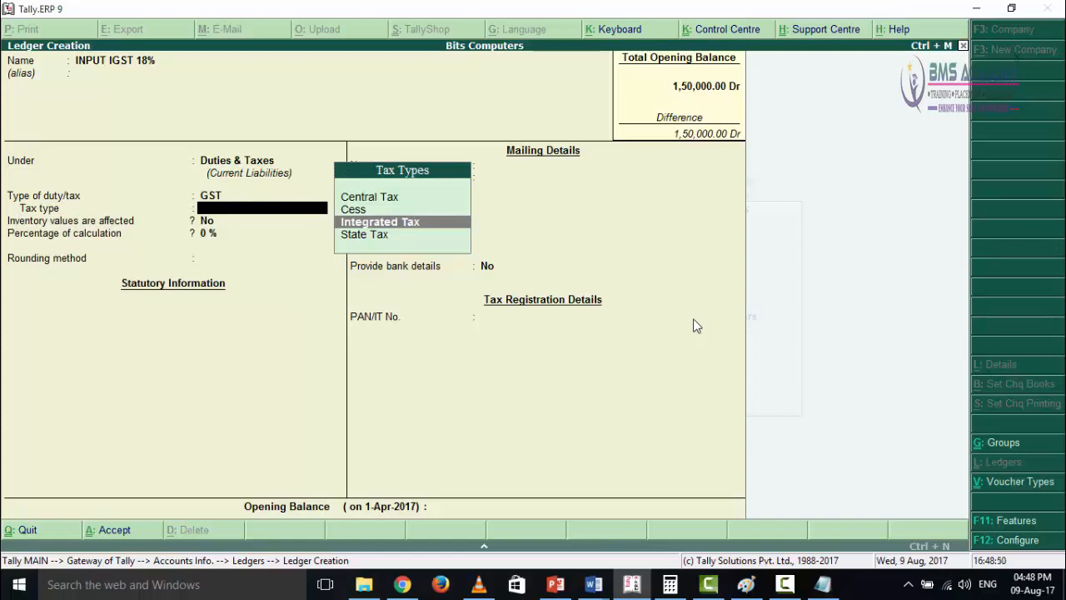
{"action": "key", "text": "Return"}
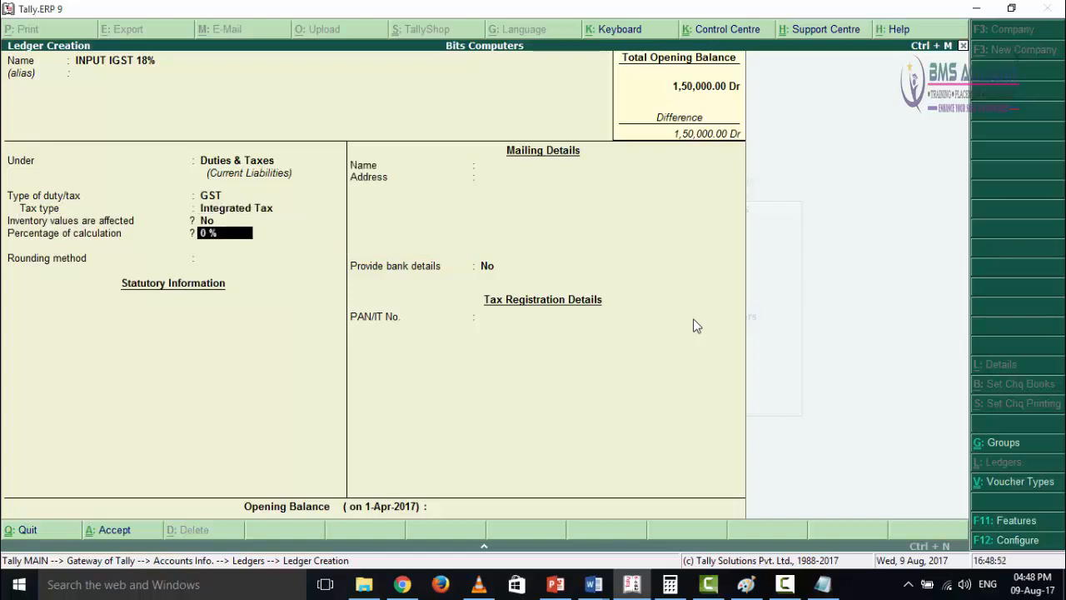
Step: Set the percentage of calculation to 18% with rounding Not Applicable and save the INPUT IGST 18% ledger
{"action": "type", "text": "18%"}
{"action": "key", "text": "Return"}
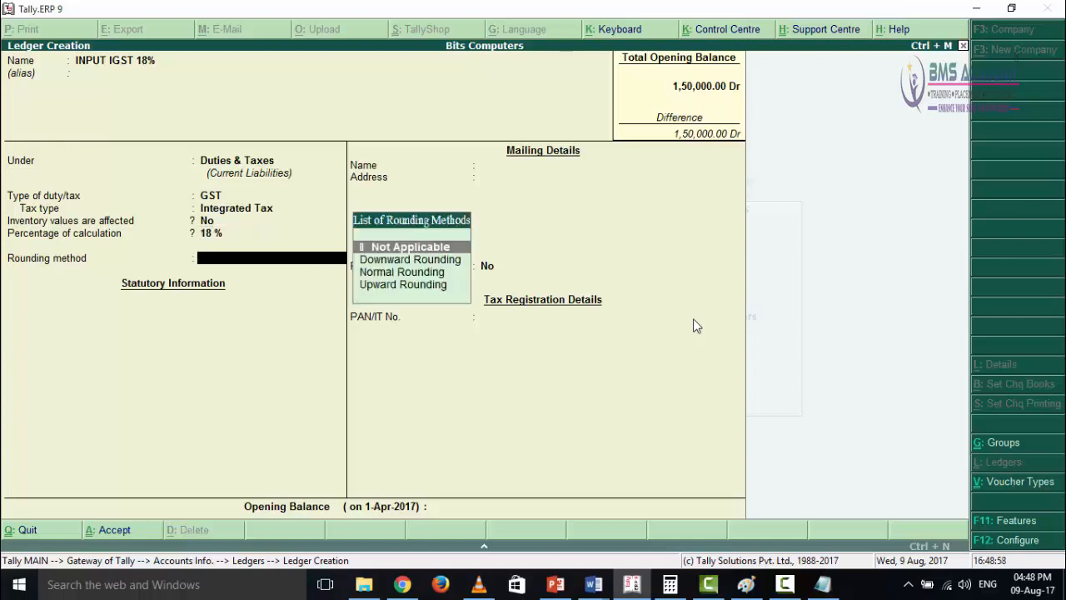
{"action": "key", "text": "Return"}
{"action": "key", "text": "Return"}
{"action": "key", "text": "Escape"}
{"action": "key", "text": "ctrl+a"}
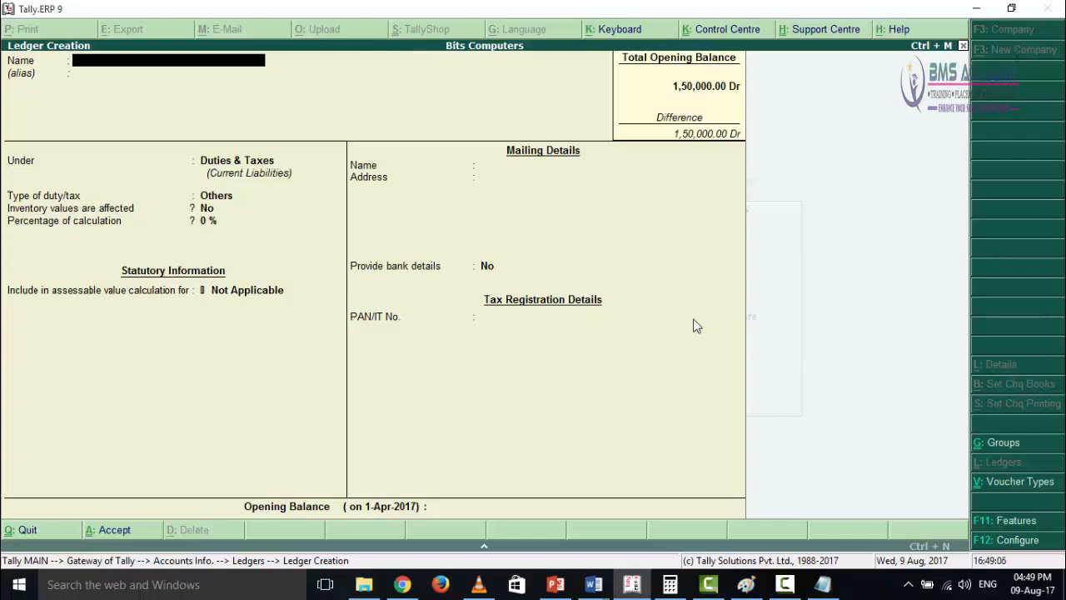
Step: Name the new ledger OUTPUT SGST 9% and keep it under Duties & Taxes
{"action": "type", "text": "OUTPUT"}
{"action": "type", "text": "SGST 9%"}
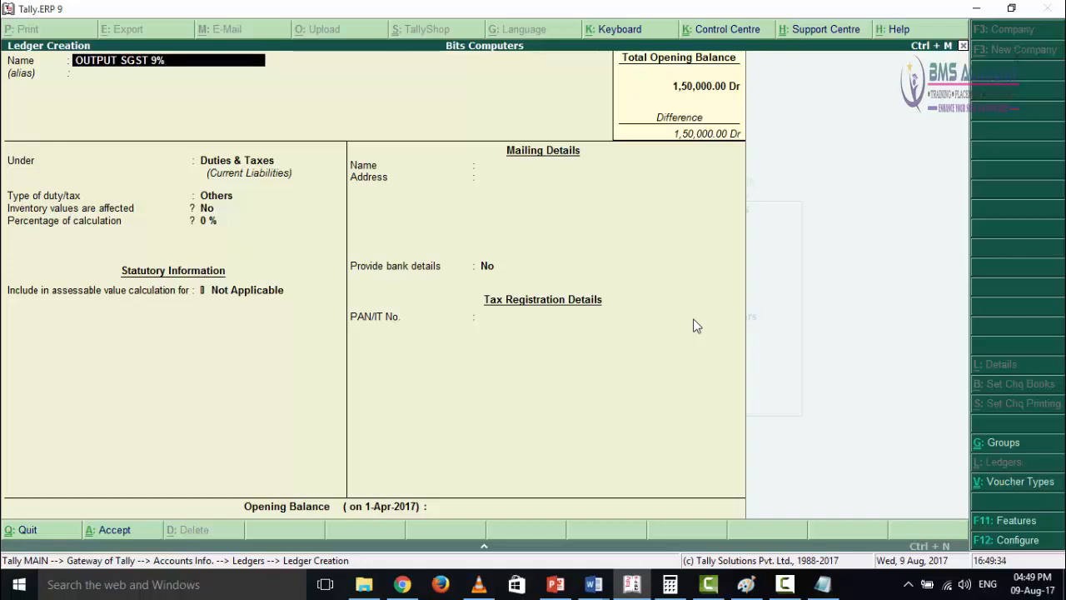
{"action": "key", "text": "Return"}
{"action": "key", "text": "Return"}
{"action": "key", "text": "Return"}
Step: Set the OUTPUT SGST 9% ledger's type of duty/tax to GST and its tax type to State Tax
{"action": "key", "text": "Return"}
{"action": "key", "text": "Return"}
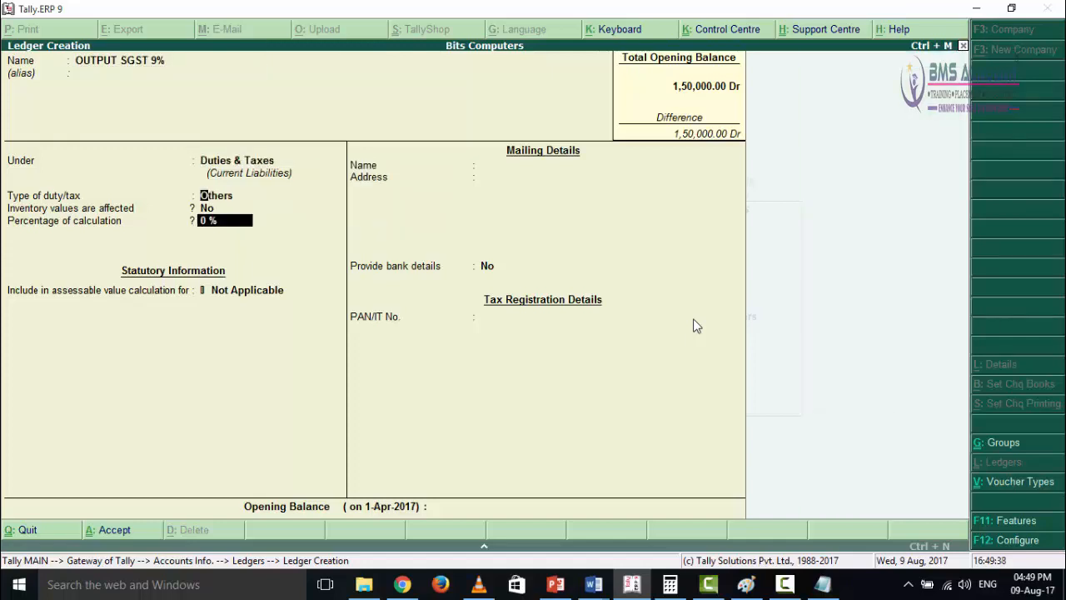
{"action": "key", "text": "BackSpace"}
{"action": "key", "text": "BackSpace"}
{"action": "key", "text": "Up"}
{"action": "key", "text": "Return"}
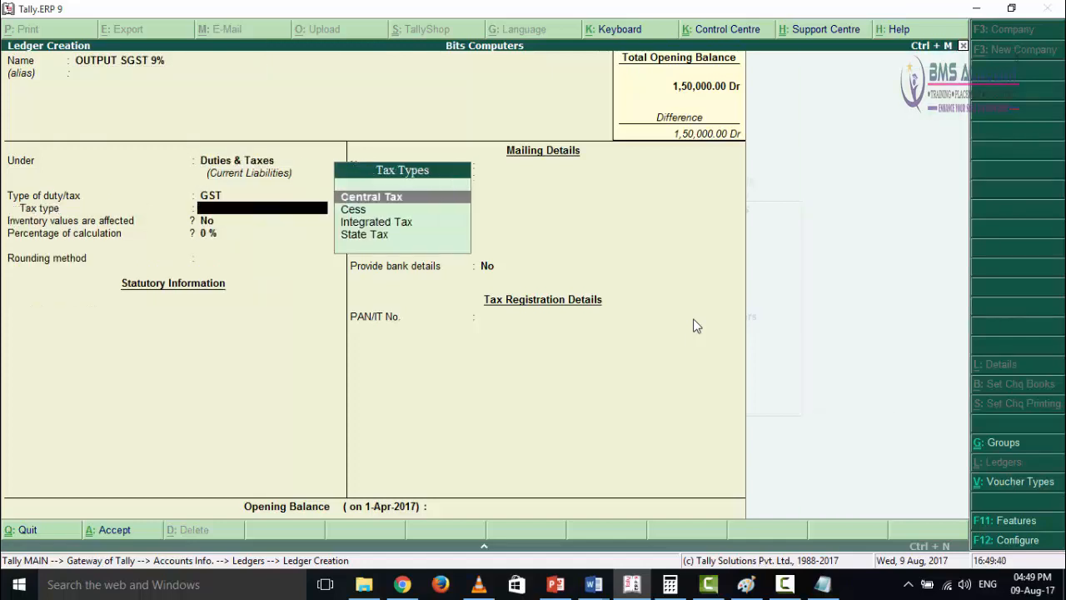
{"action": "key", "text": "Down"}
{"action": "key", "text": "Down"}
{"action": "key", "text": "Down"}
{"action": "key", "text": "Return"}
Step: Set the percentage of calculation to 9% with rounding Not Applicable and save the OUTPUT SGST 9% ledger
{"action": "type", "text": "9"}
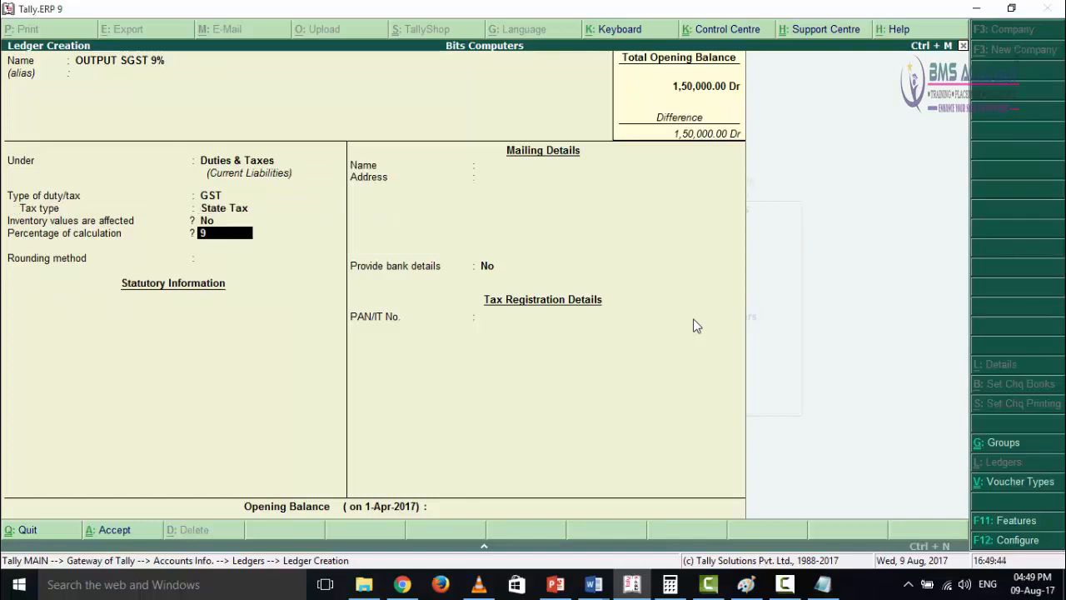
{"action": "key", "text": "Return"}
{"action": "key", "text": "Return"}
{"action": "key", "text": "Return"}
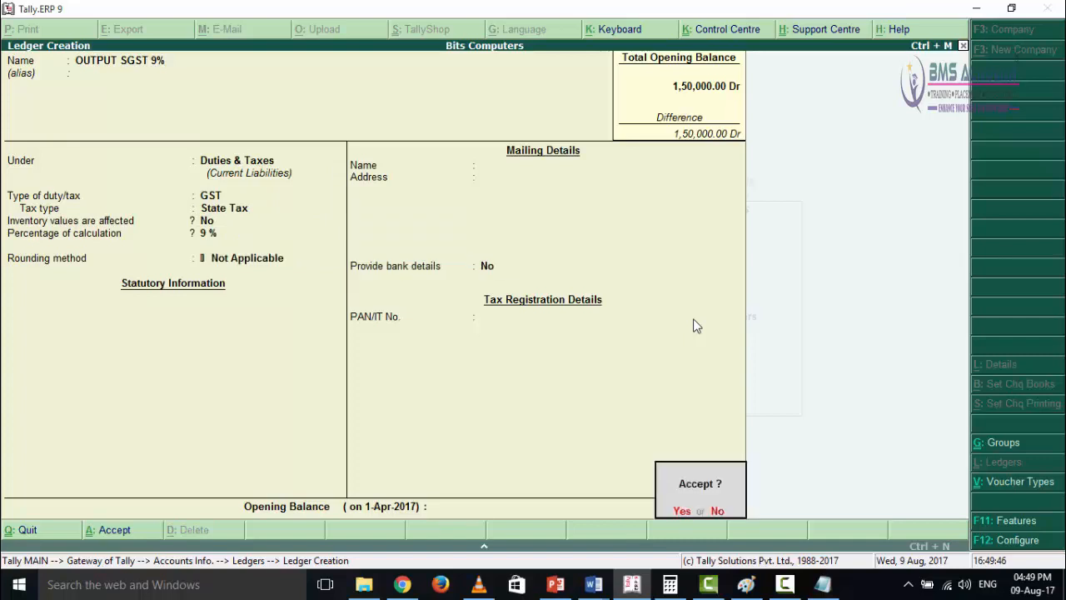
{"action": "key", "text": "Return"}
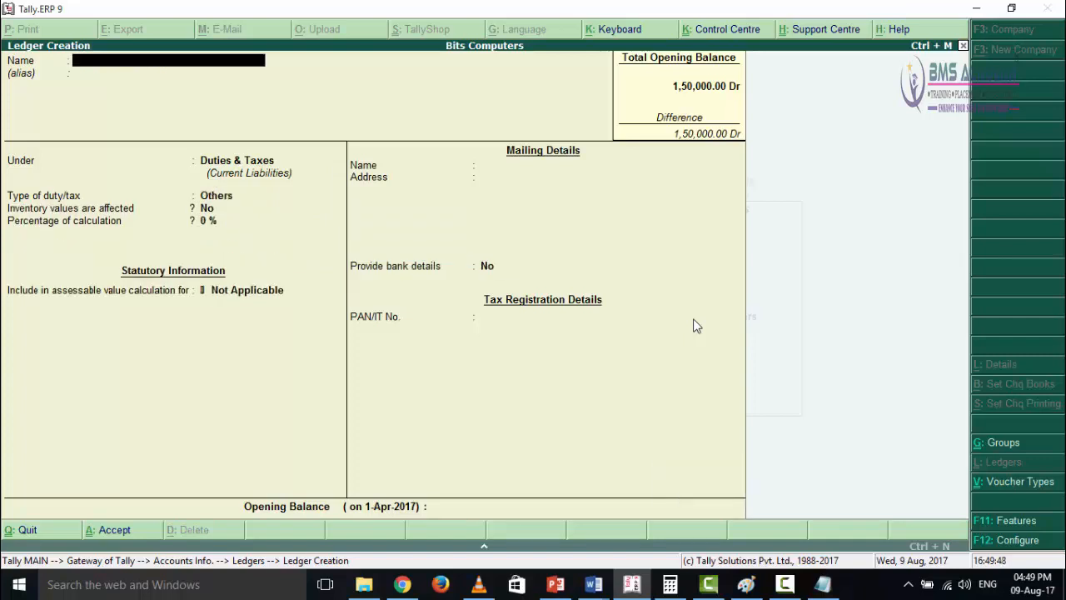
Step: Name the new ledger OUTPUT CGST 9% and keep it under Duties & Taxes
{"action": "type", "text": "OUTPUT CGS"}
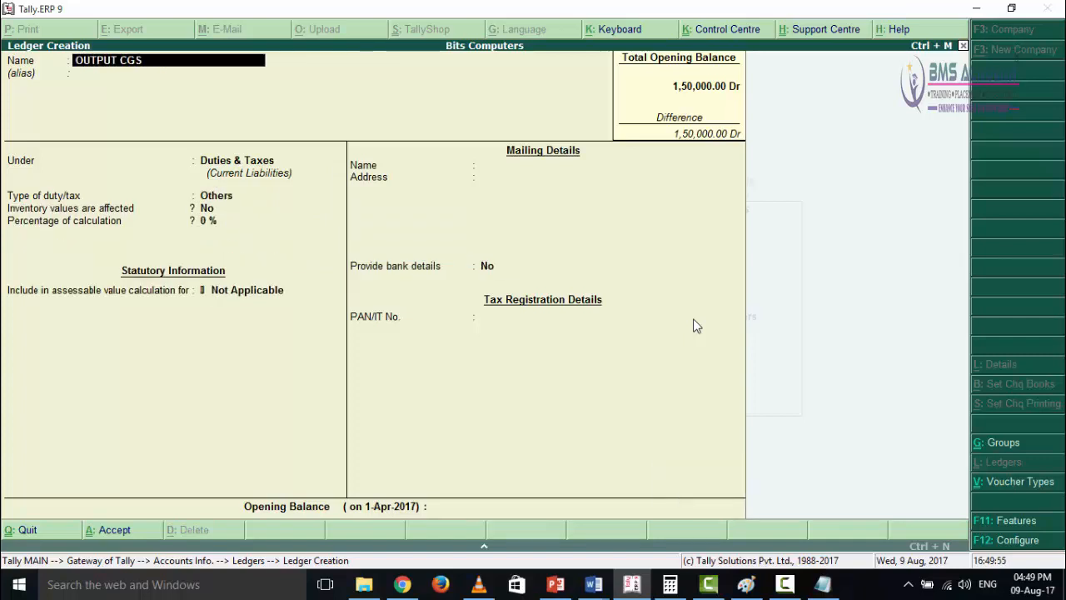
{"action": "type", "text": "T 9%"}
{"action": "key", "text": "Return"}
{"action": "key", "text": "Return"}
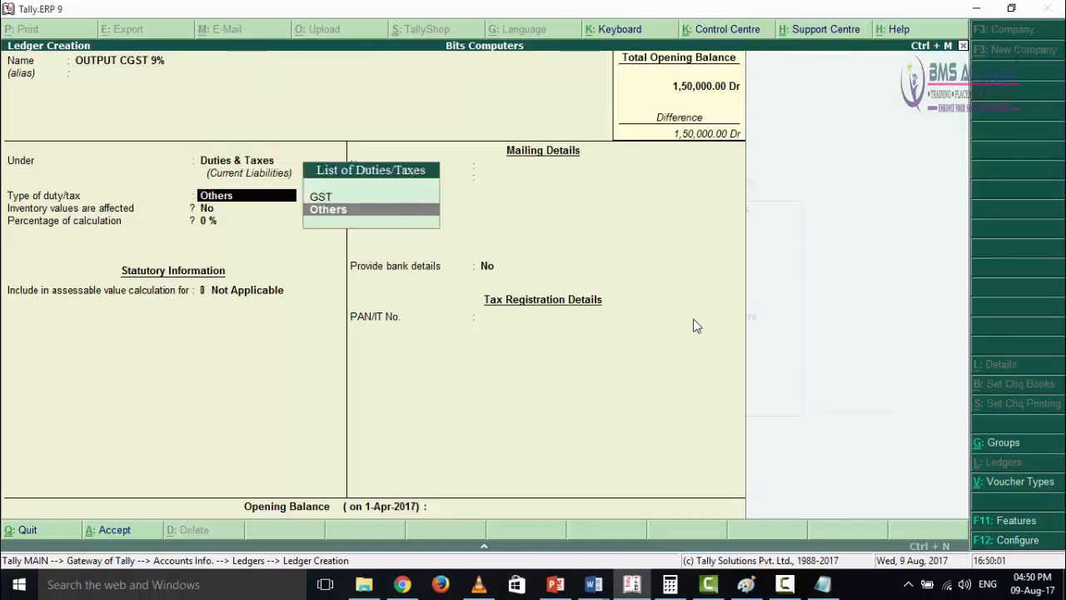
Step: Set the OUTPUT CGST 9% ledger's duty type to GST, tax type to Central Tax and percentage of calculation to 9%
{"action": "key", "text": "Up"}
{"action": "key", "text": "Return"}
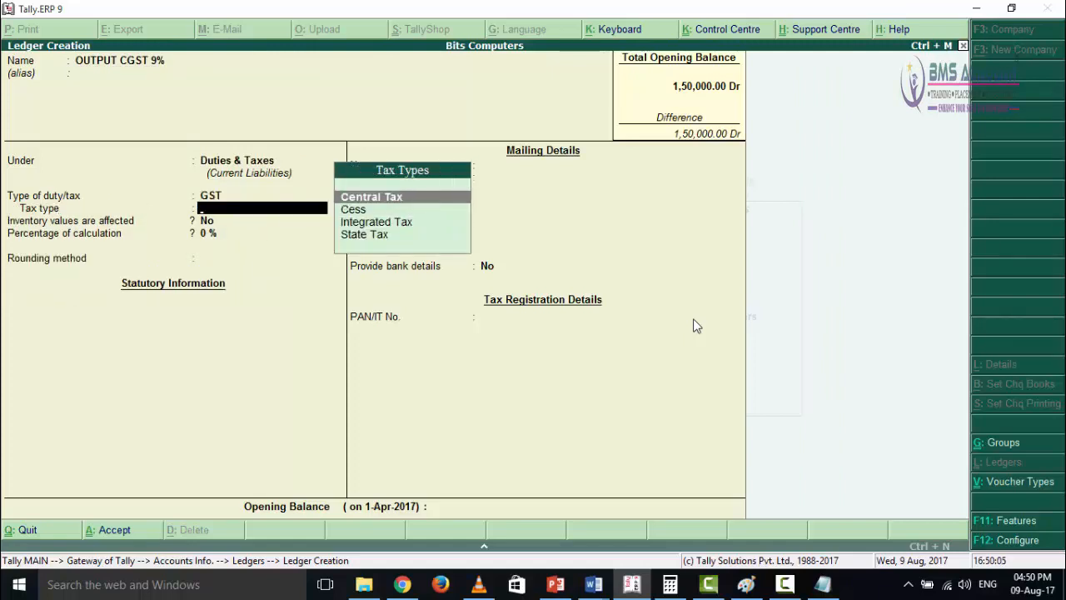
{"action": "key", "text": "Return"}
{"action": "type", "text": "9"}
{"action": "key", "text": "Return"}
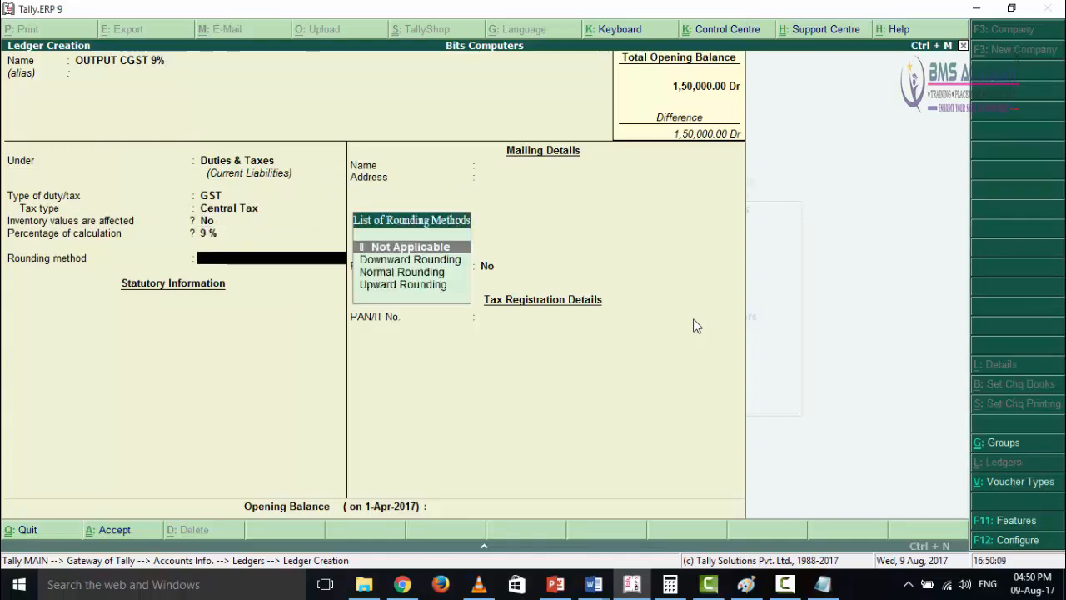
Step: Set the OUTPUT CGST 9% ledger's rounding method to Not Applicable and save the ledger
{"action": "key", "text": "Return"}
{"action": "key", "text": "Return"}
{"action": "key", "text": "Return"}
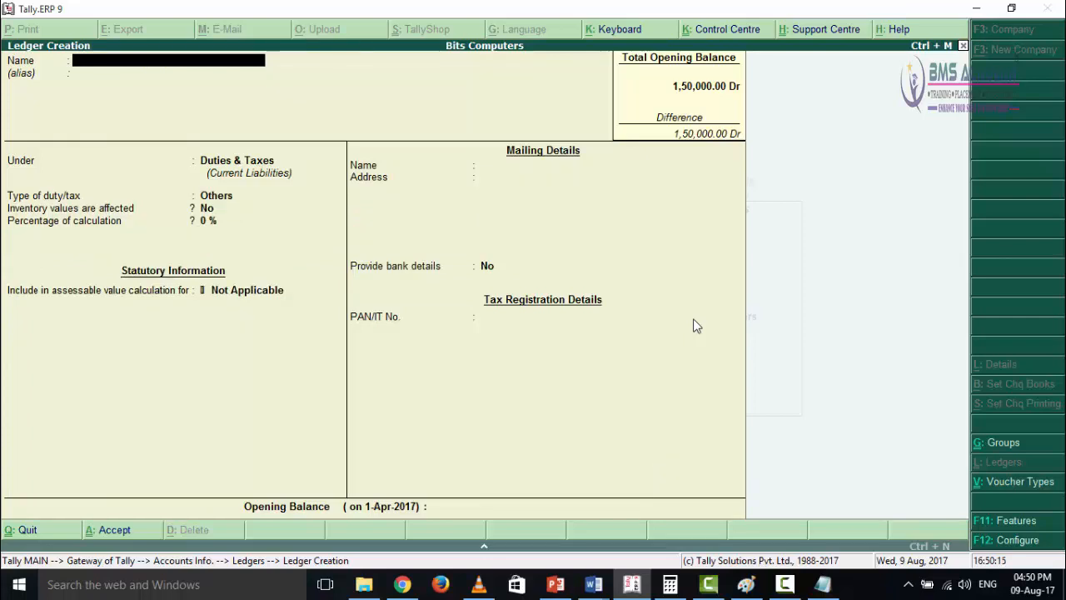
Step: Name the new ledger OUTPUT IGST 18% and keep it under Duties & Taxes
{"action": "type", "text": "OUTPUT IGST"}
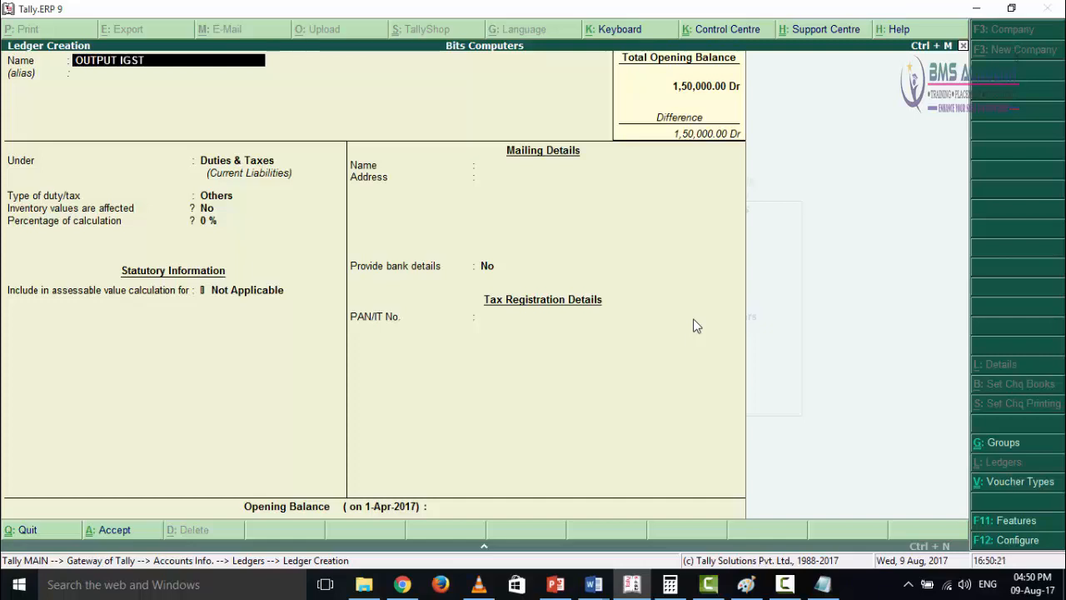
{"action": "type", "text": " 18%"}
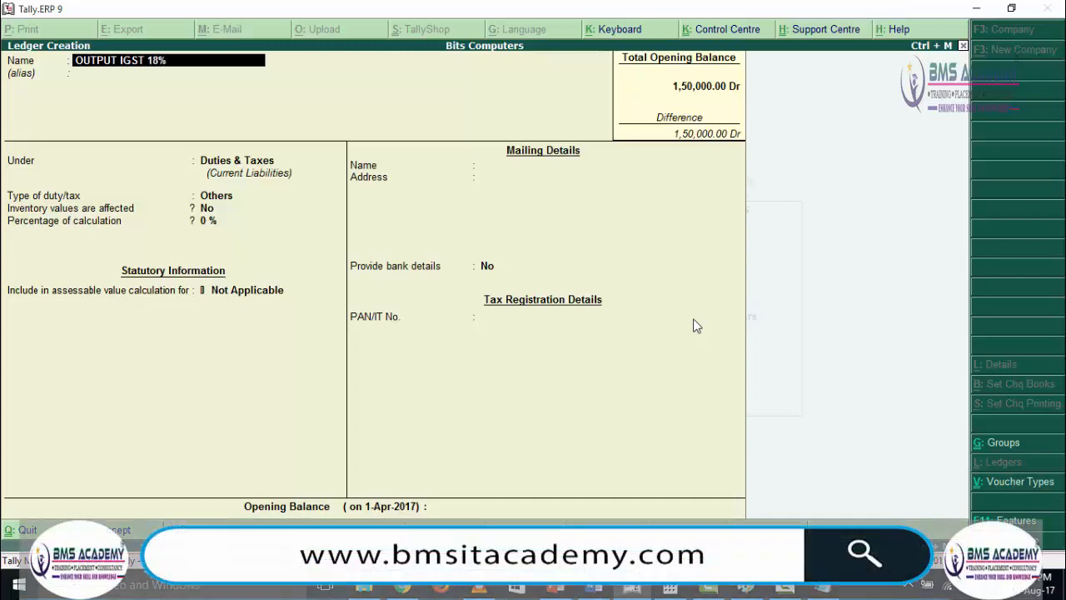
{"action": "key", "text": "Return"}
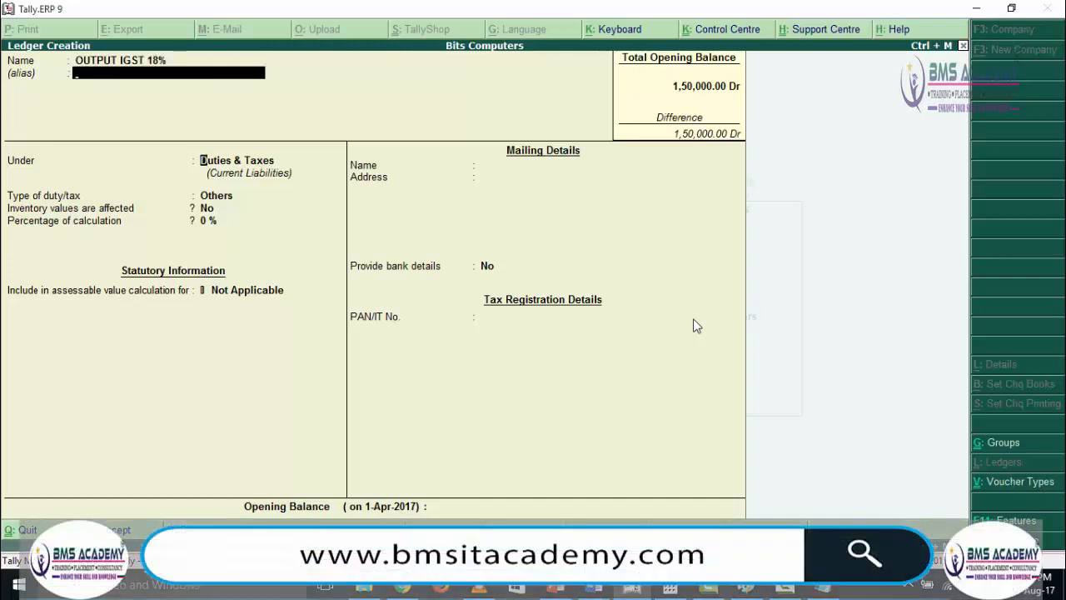
{"action": "key", "text": "Return"}
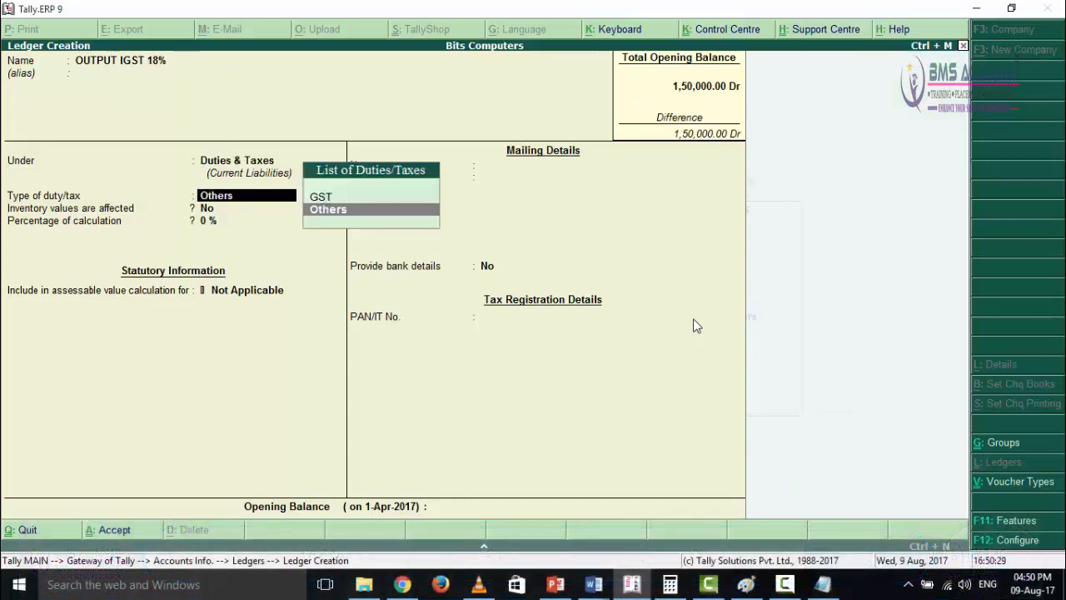
Step: Set the OUTPUT IGST 18% ledger's duty type to GST, tax type to Integrated Tax and percentage of calculation to 18%
{"action": "key", "text": "Up"}
{"action": "key", "text": "Return"}
{"action": "key", "text": "Down"}
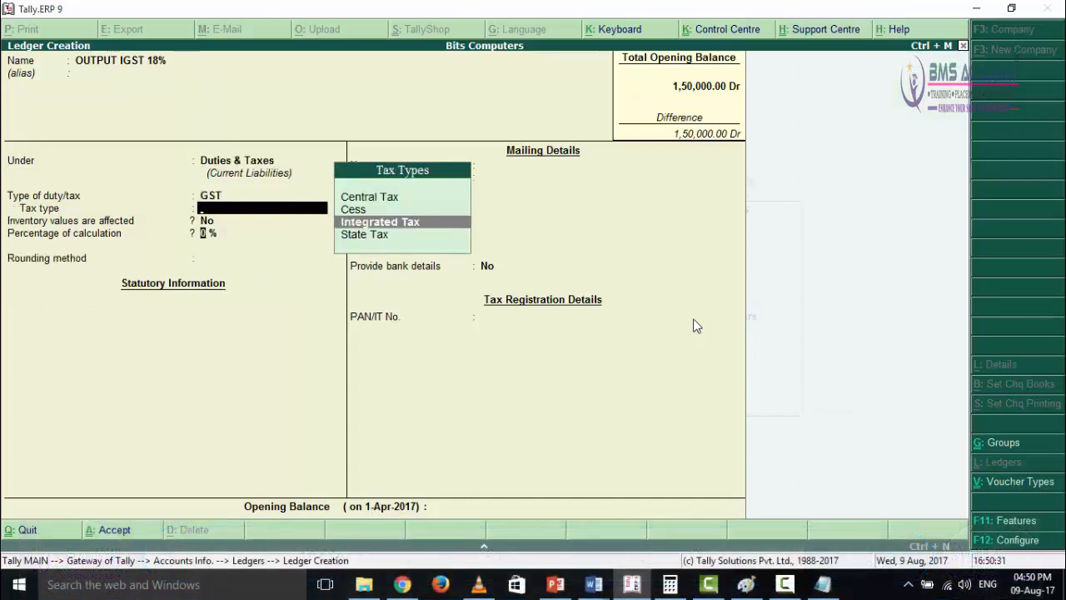
{"action": "key", "text": "Return"}
{"action": "type", "text": "18"}
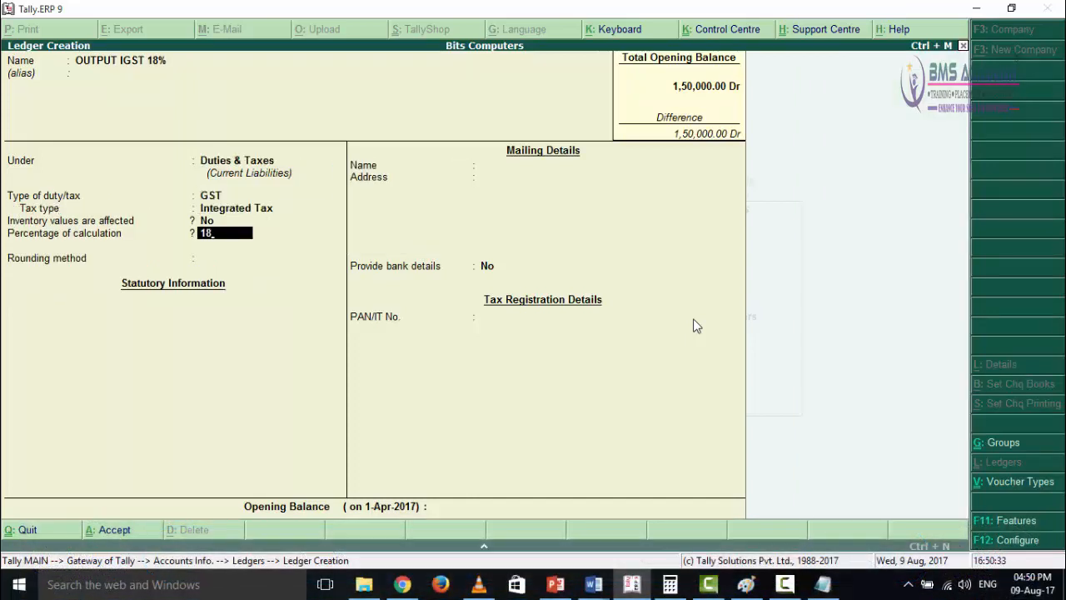
Step: Set the OUTPUT IGST 18% ledger's rounding method to Not Applicable and save the ledger
{"action": "key", "text": "Return"}
{"action": "key", "text": "Return"}
{"action": "key", "text": "Return"}
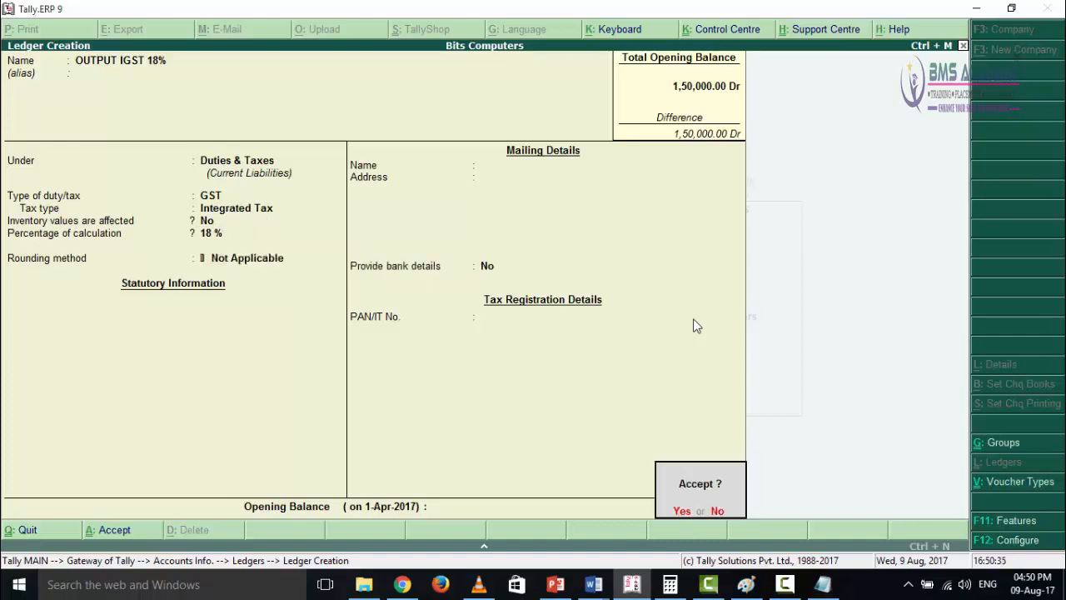
{"action": "key", "text": "Return"}
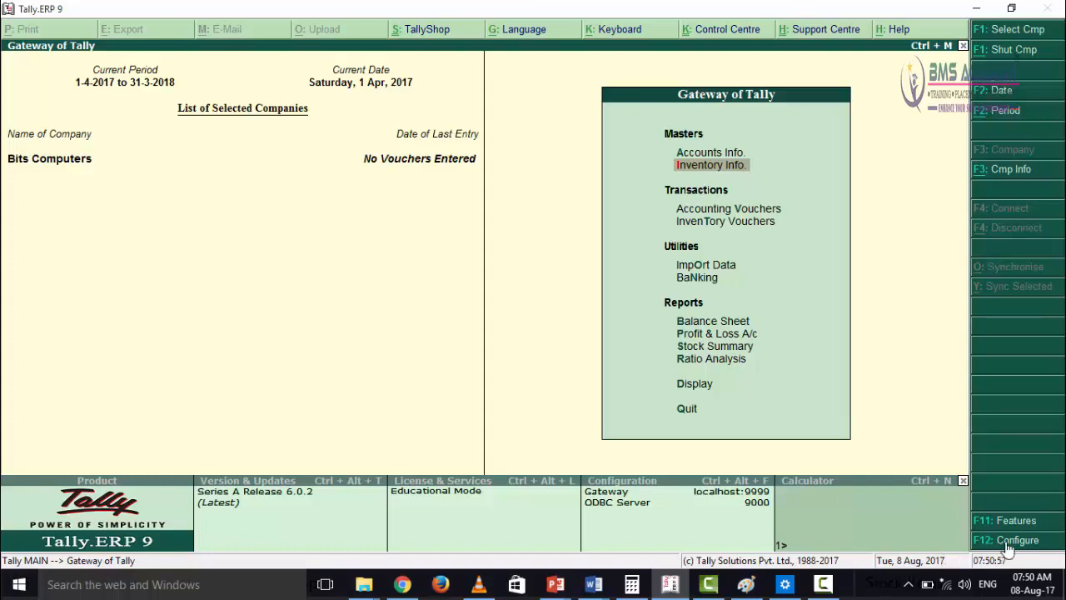
Step: Review the company's inventory features and return to the Gateway of Tally without changing them
{"action": "left_click", "coordinate": [995, 522]}
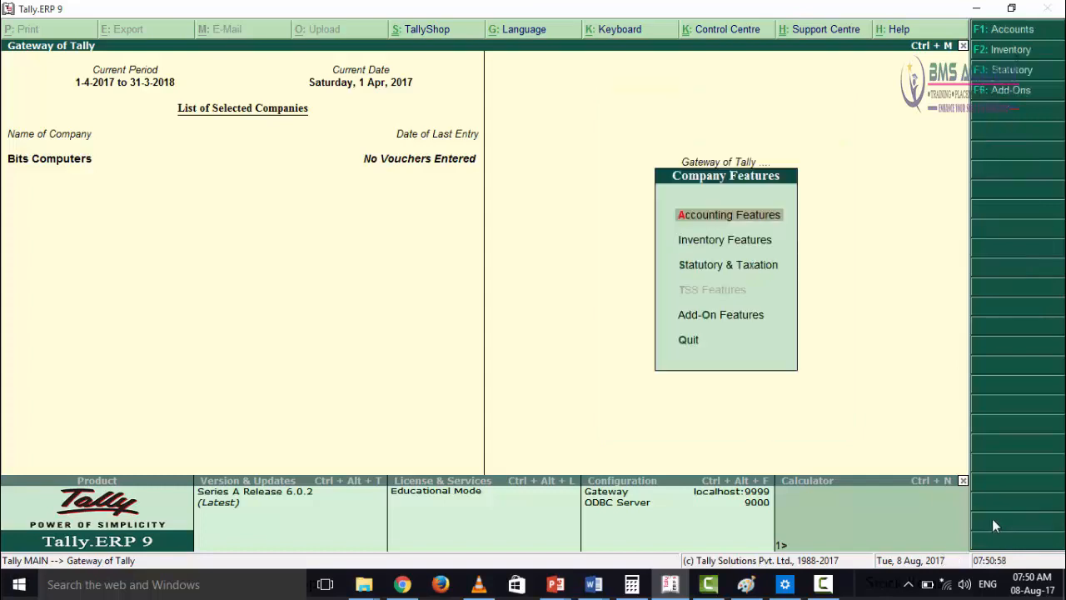
{"action": "left_click", "coordinate": [729, 245]}
{"action": "left_click", "coordinate": [729, 244]}
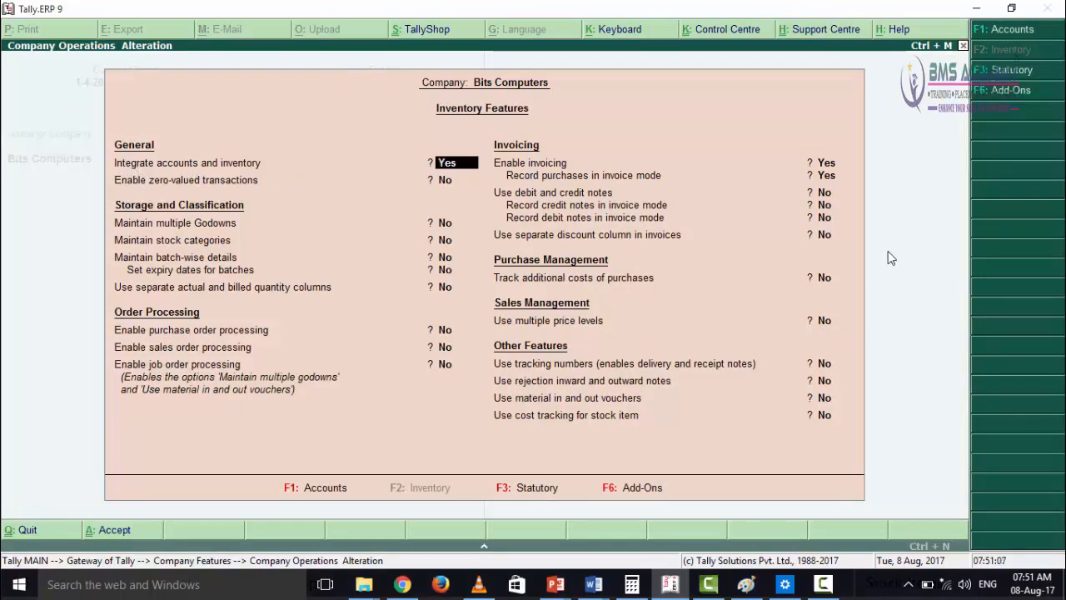
{"action": "key", "text": "Escape"}
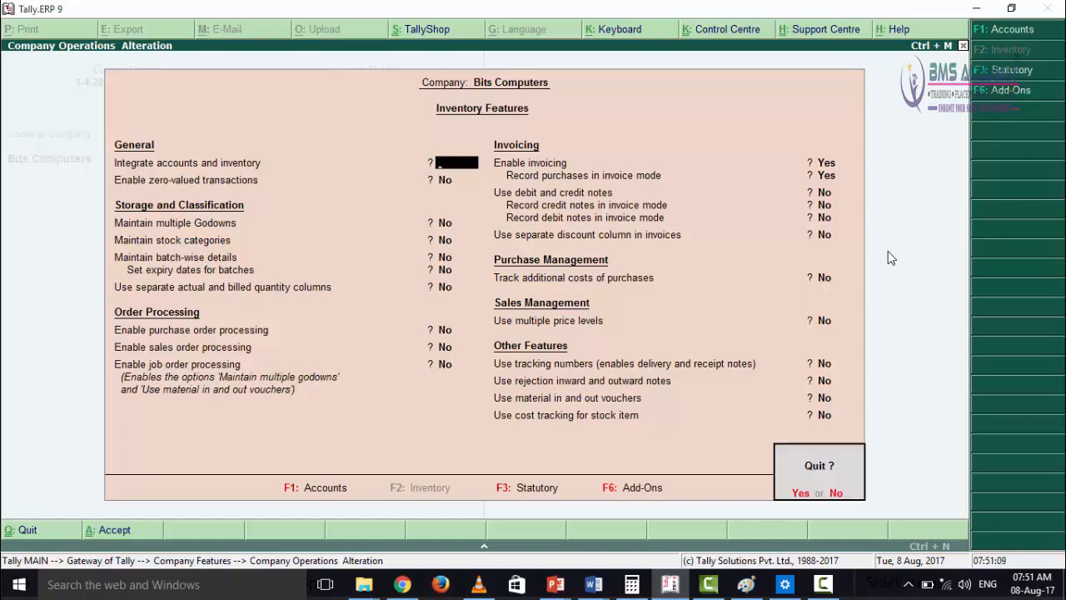
{"action": "key", "text": "Return"}
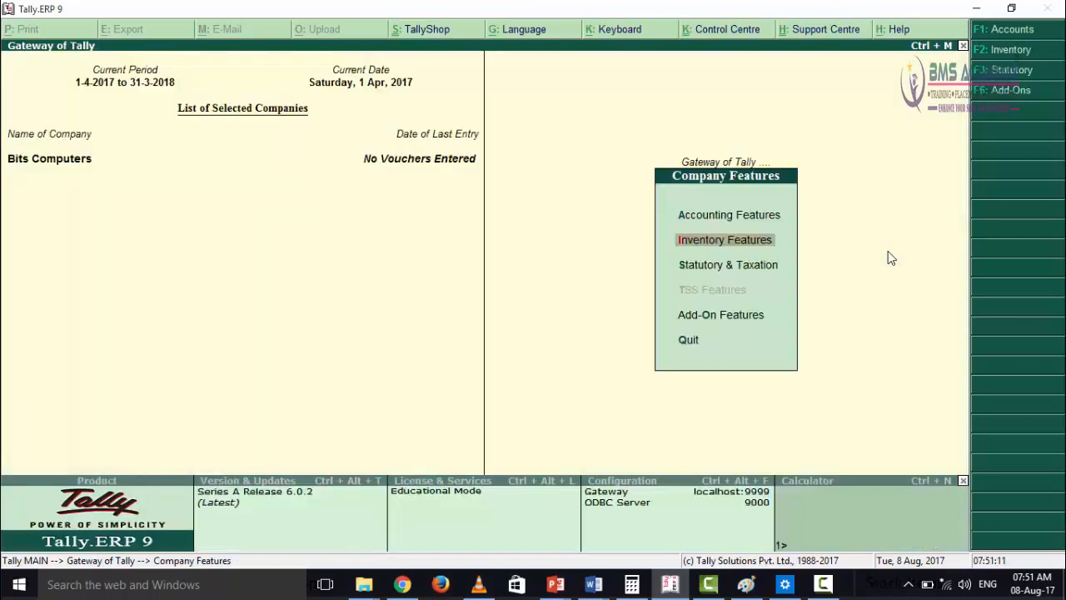
{"action": "key", "text": "Escape"}
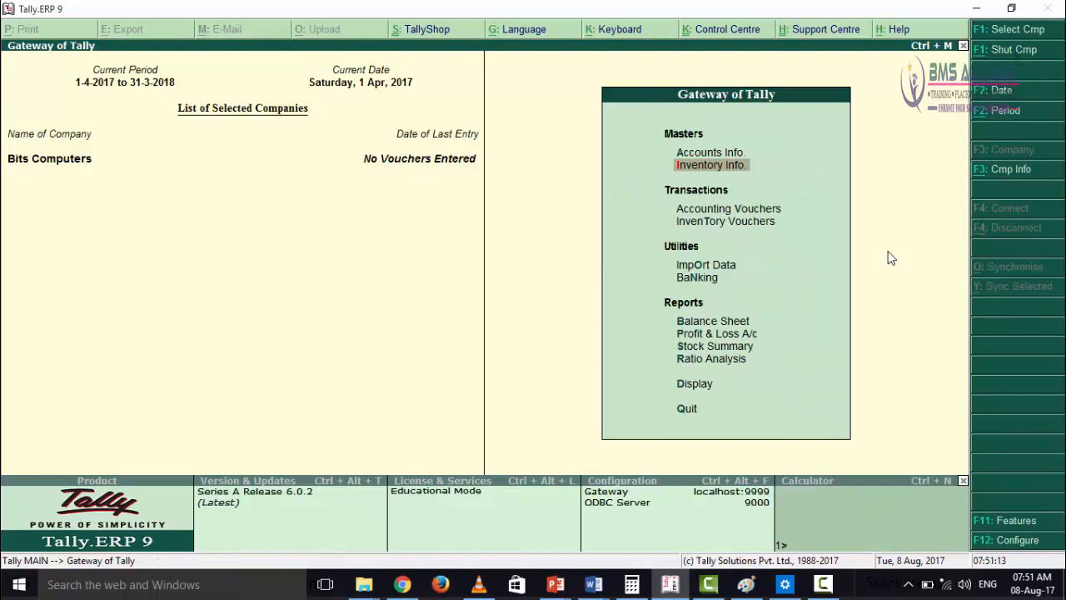
Step: Create a single stock group named Laptop under Primary, with adding of item quantities set to No
{"action": "key", "text": "Return"}
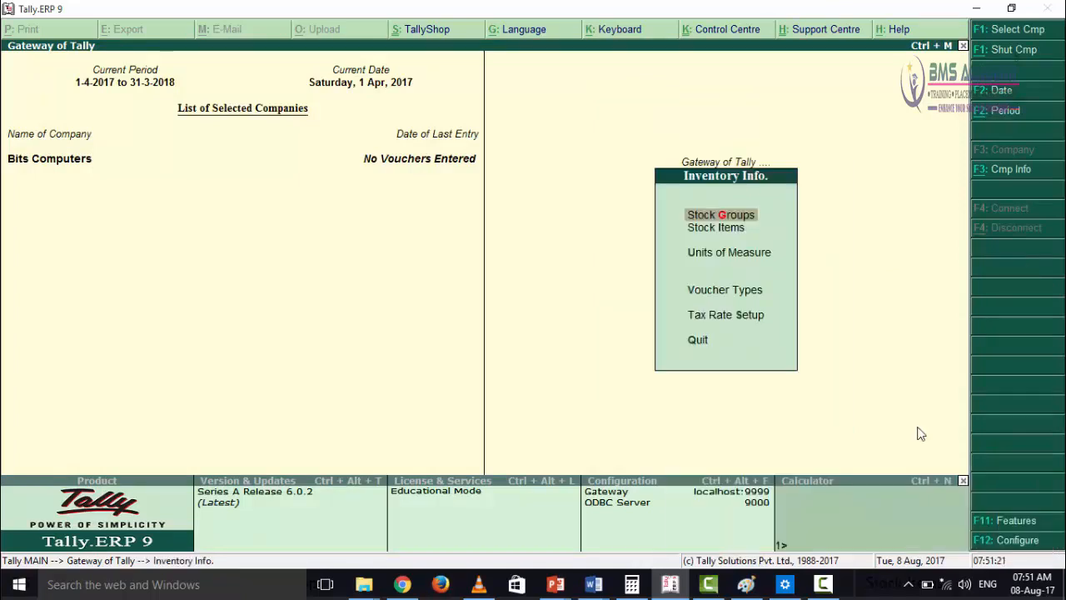
{"action": "key", "text": "Return"}
{"action": "key", "text": "Return"}
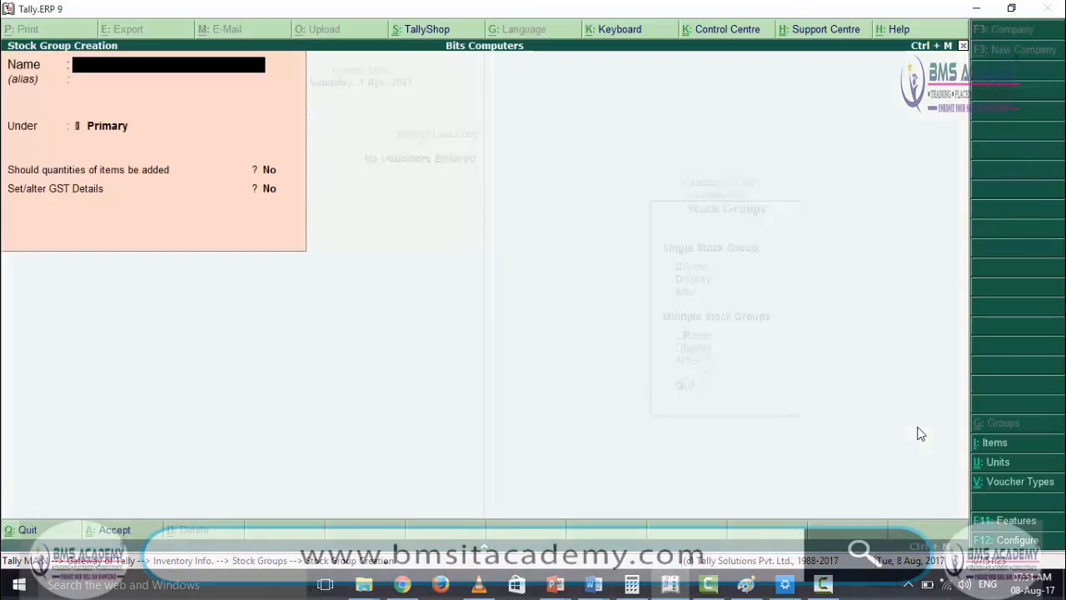
{"action": "type", "text": "Laptop"}
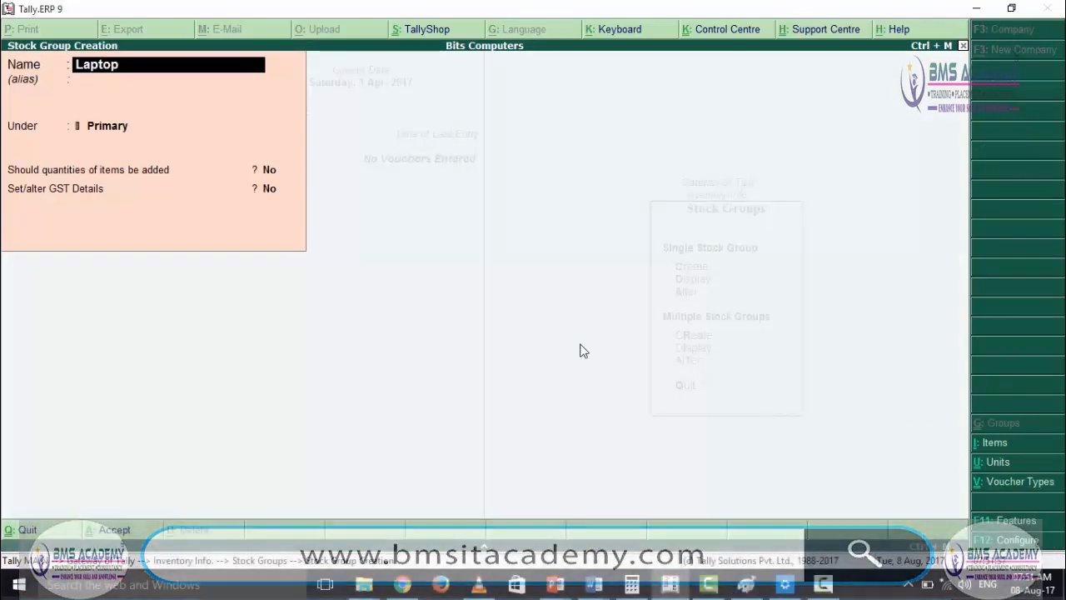
{"action": "key", "text": "Return"}
{"action": "key", "text": "Return"}
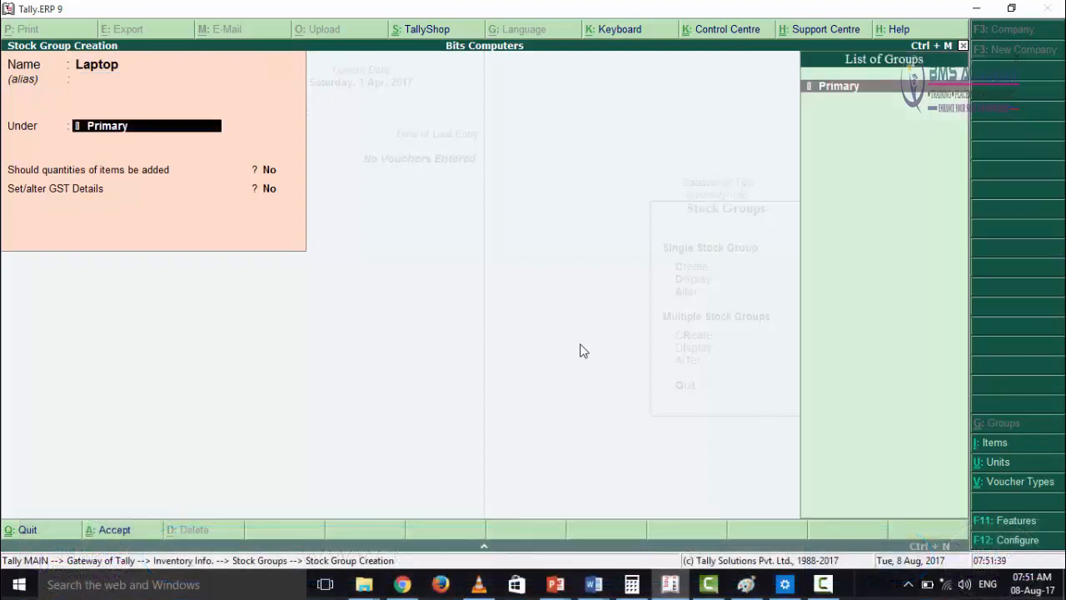
{"action": "key", "text": "Return"}
{"action": "key", "text": "Return"}
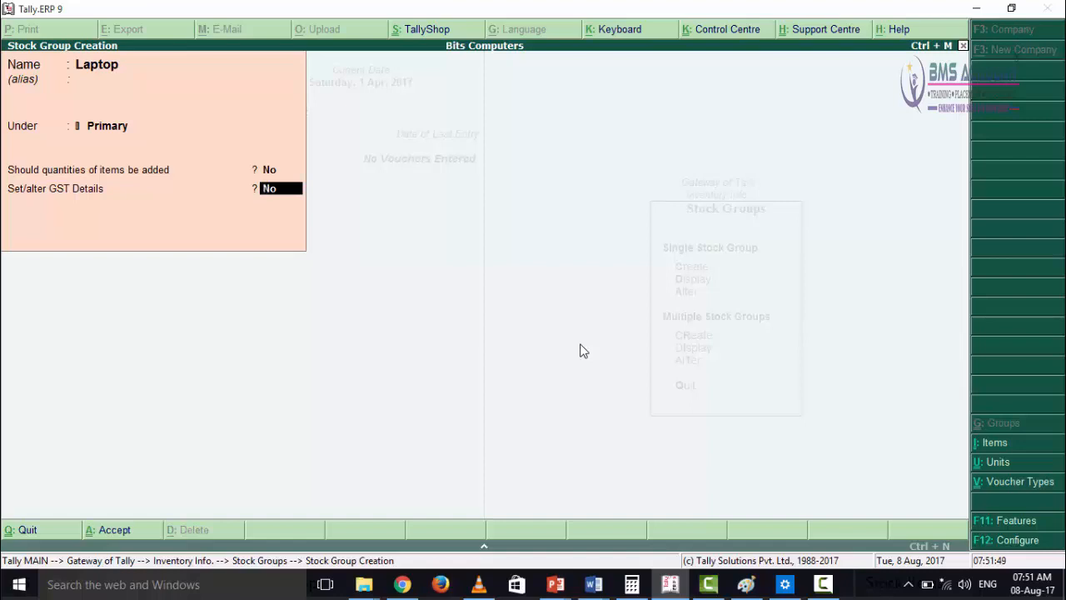
Step: Enable GST details for the Laptop stock group and set its taxability to Taxable
{"action": "type", "text": "yes"}
{"action": "key", "text": "Return"}
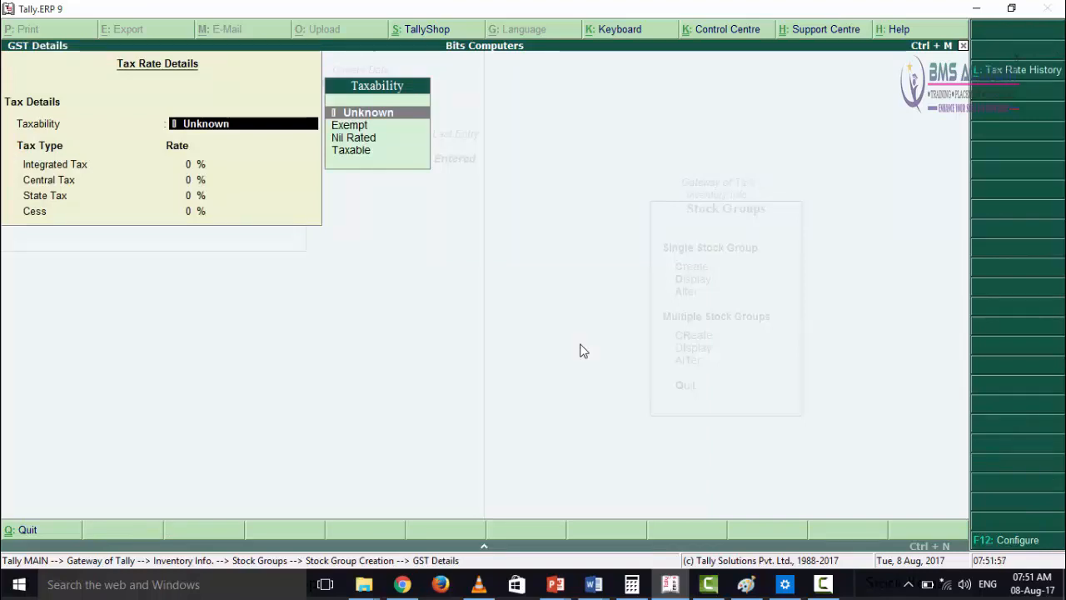
{"action": "key", "text": "Down"}
{"action": "key", "text": "Down"}
{"action": "key", "text": "Down"}
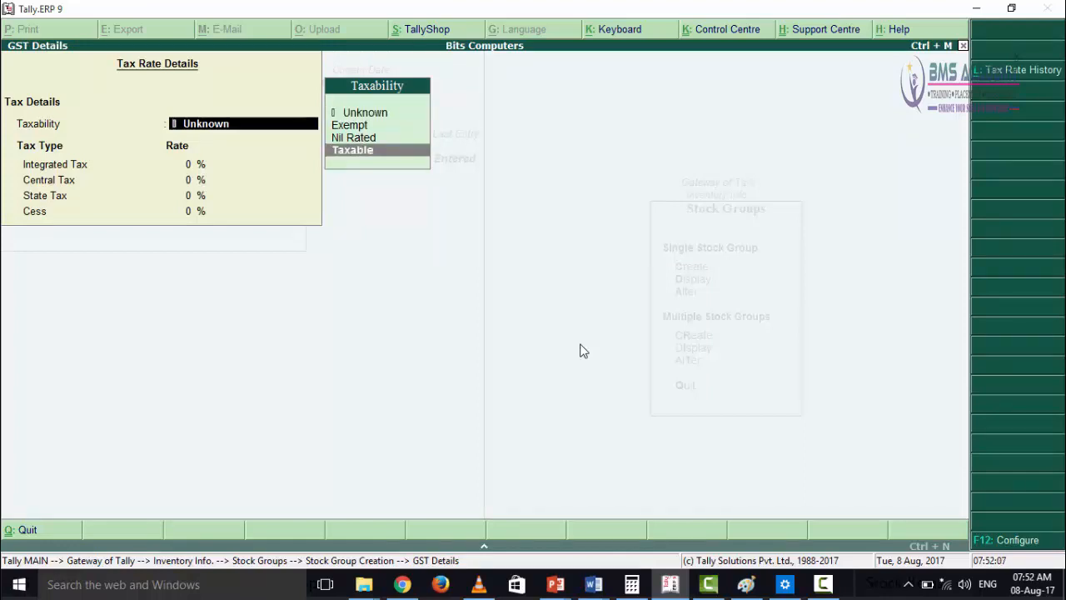
{"action": "key", "text": "Return"}
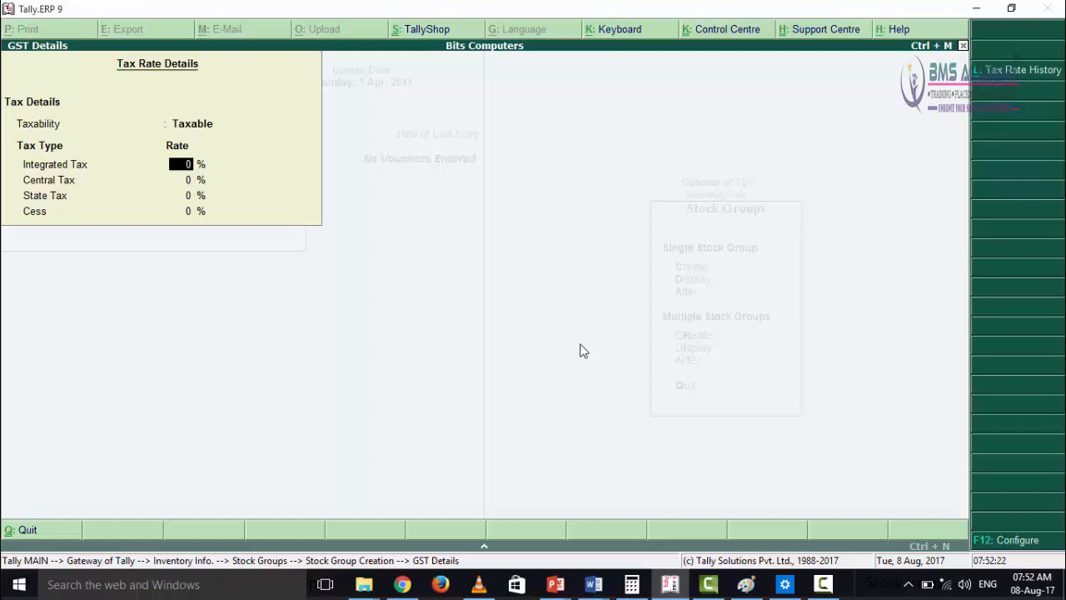
Step: Review the configuration options for the GST details, including HSN/SAC details and type of goods, keeping the existing settings
{"action": "key", "text": "F12"}
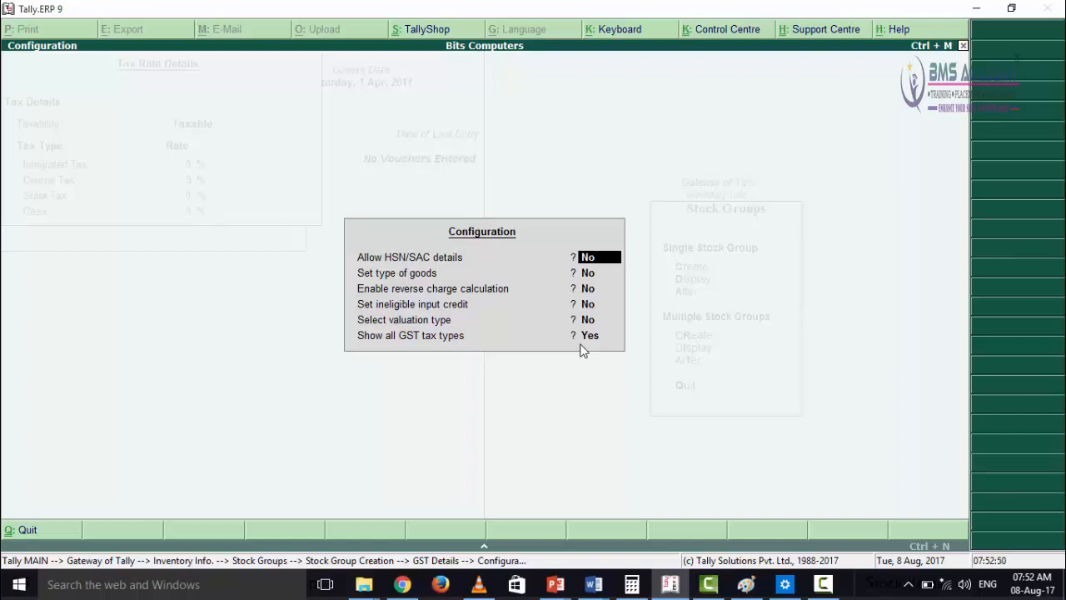
{"action": "key", "text": "Return"}
{"action": "key", "text": "Return"}
{"action": "key", "text": "Return"}
{"action": "key", "text": "Return"}
{"action": "key", "text": "Return"}
{"action": "key", "text": "Return"}
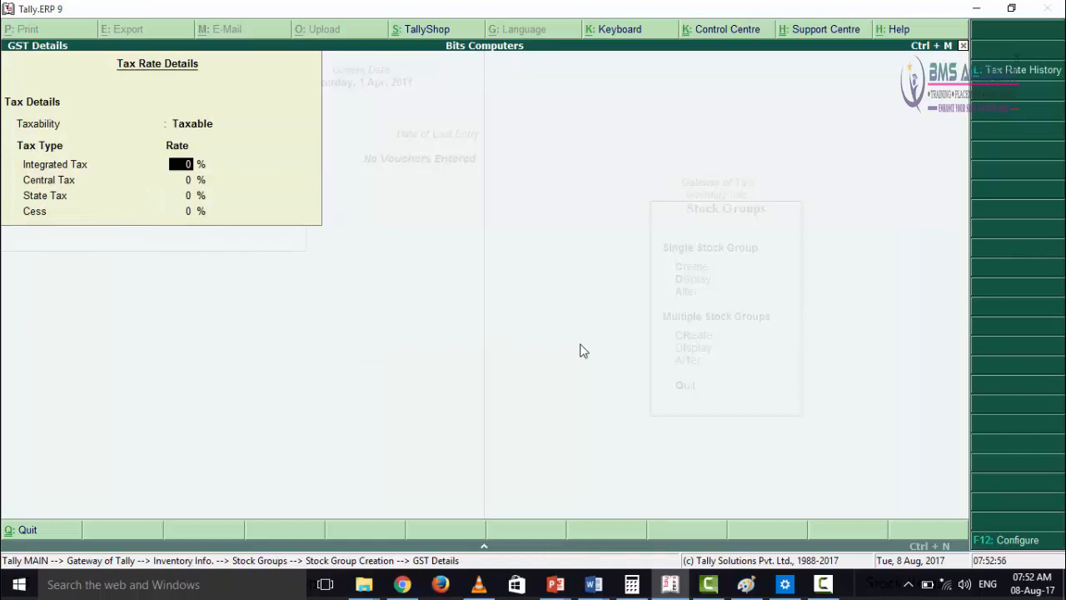
Step: Set the Laptop group's integrated tax rate to 18%, save the stock group and leave stock group creation
{"action": "type", "text": "18"}
{"action": "key", "text": "Return"}
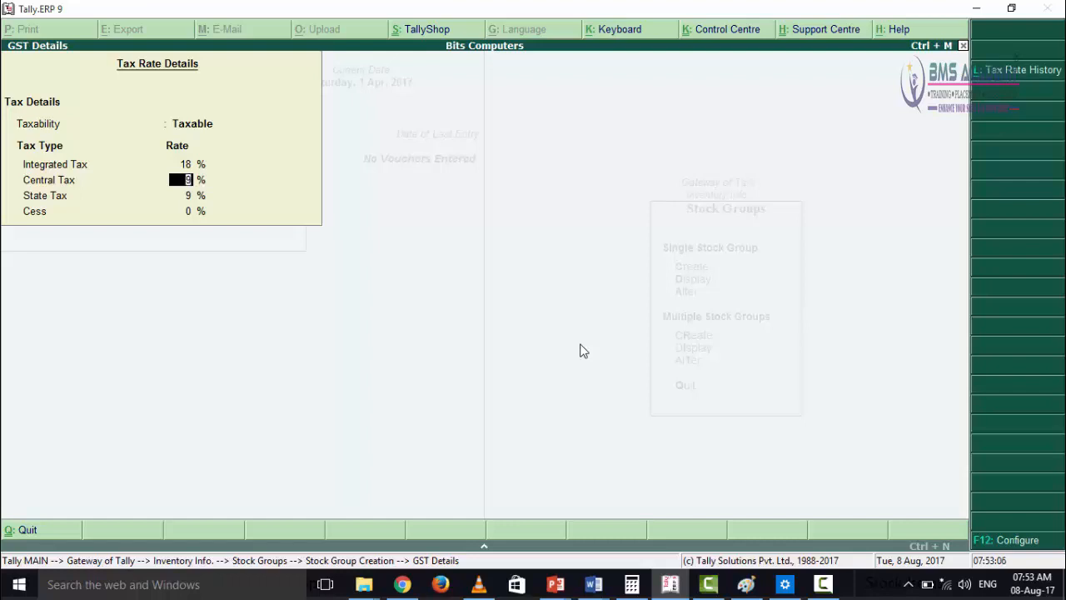
{"action": "key", "text": "Return"}
{"action": "key", "text": "Return"}
{"action": "key", "text": "Return"}
{"action": "key", "text": "Escape"}
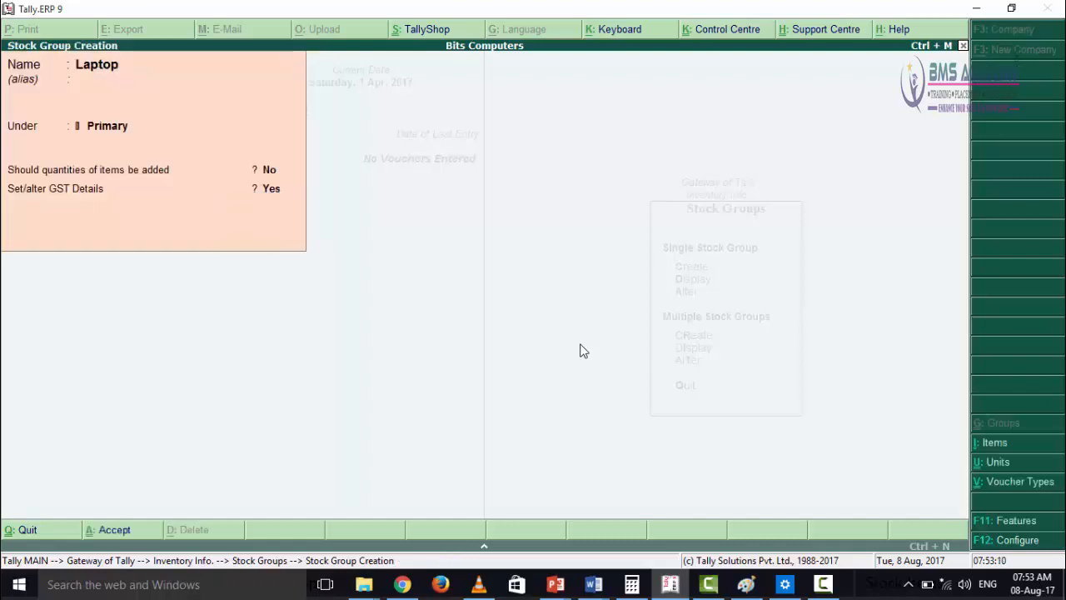
{"action": "key", "text": "Escape"}
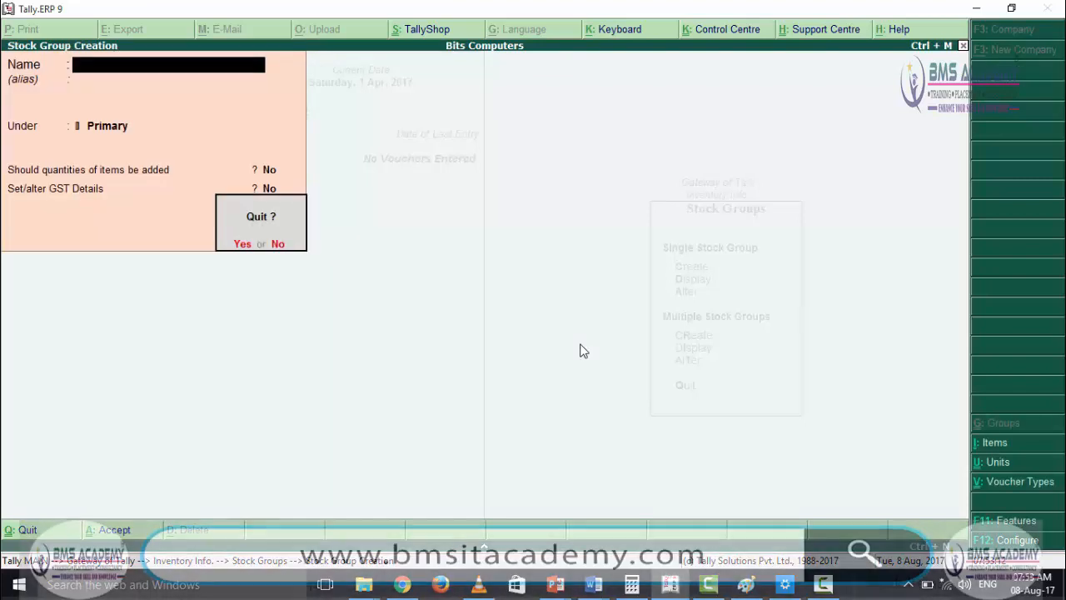
{"action": "key", "text": "Return"}
{"action": "key", "text": "Escape"}
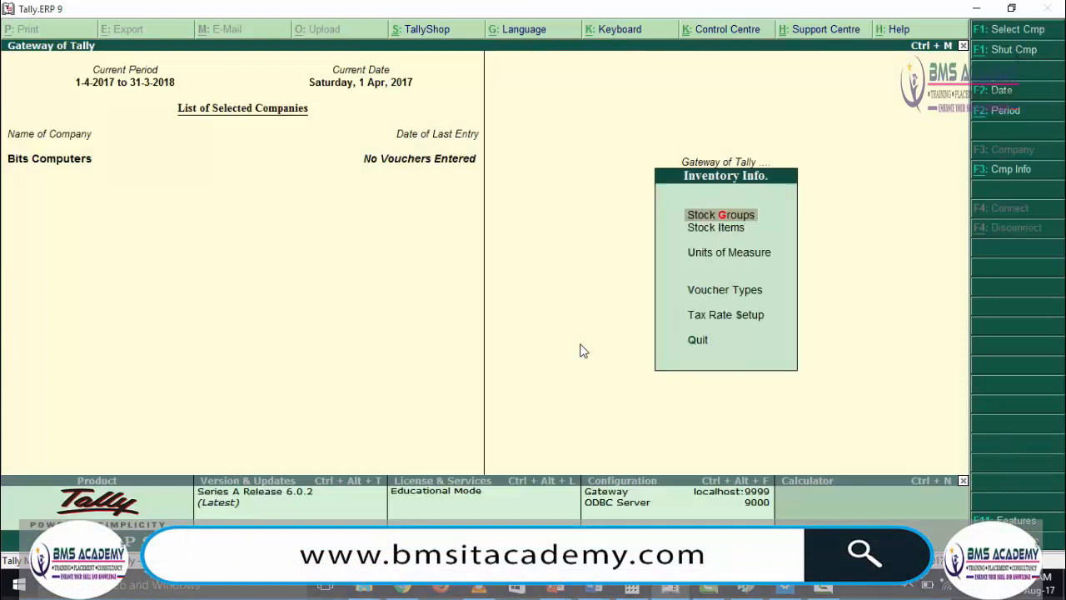
Step: Create a simple unit of measure with symbol pcs, formal name Pieces and 0 decimal places
{"action": "key", "text": "Down"}
{"action": "key", "text": "Down"}
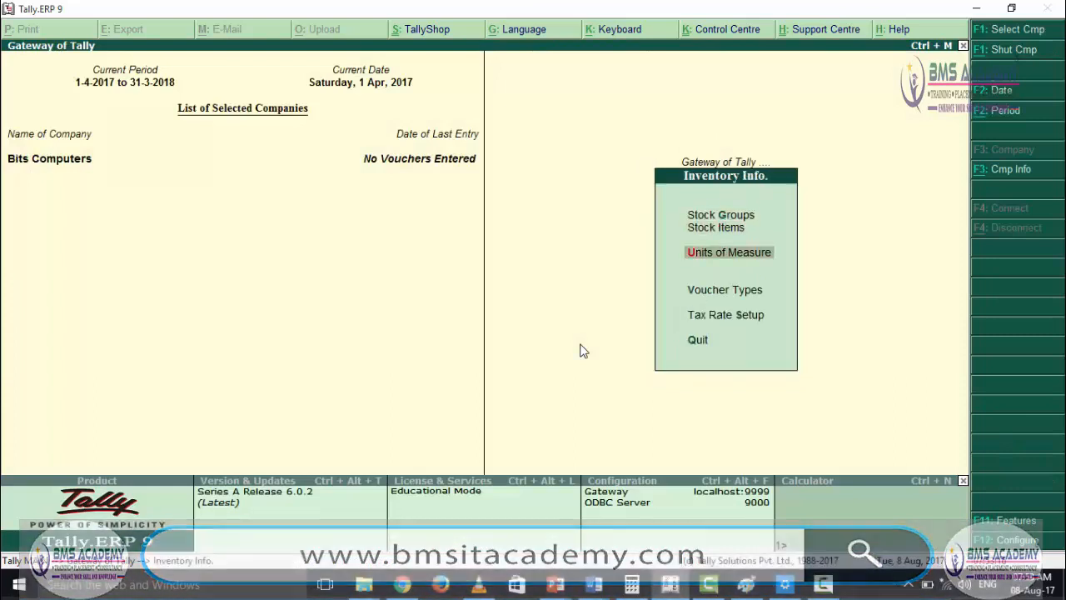
{"action": "key", "text": "Return"}
{"action": "key", "text": "Return"}
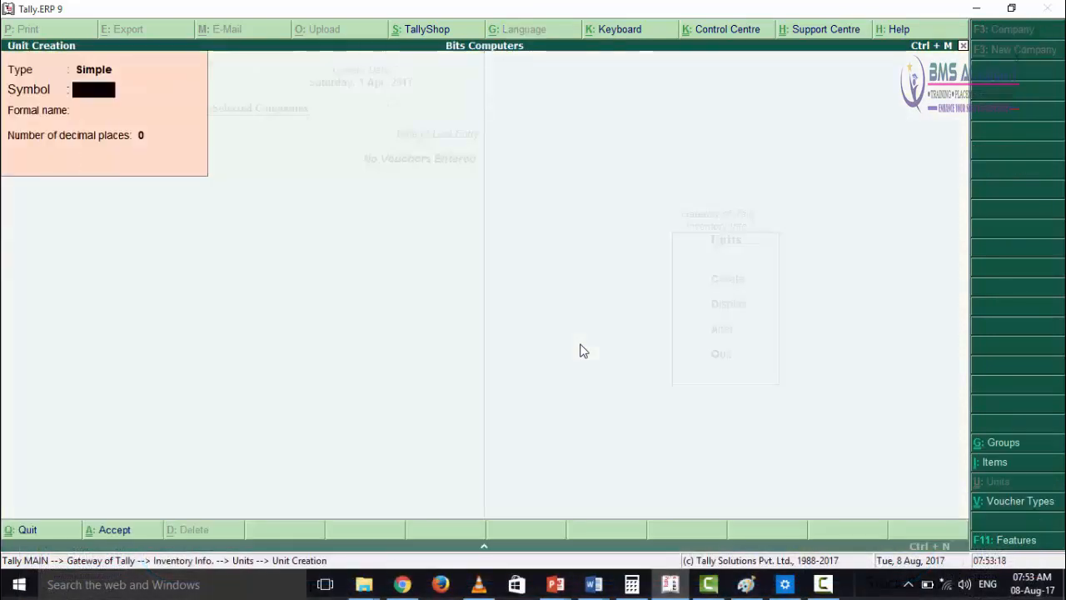
{"action": "type", "text": "pcs"}
{"action": "key", "text": "Return"}
{"action": "type", "text": "Pieces"}
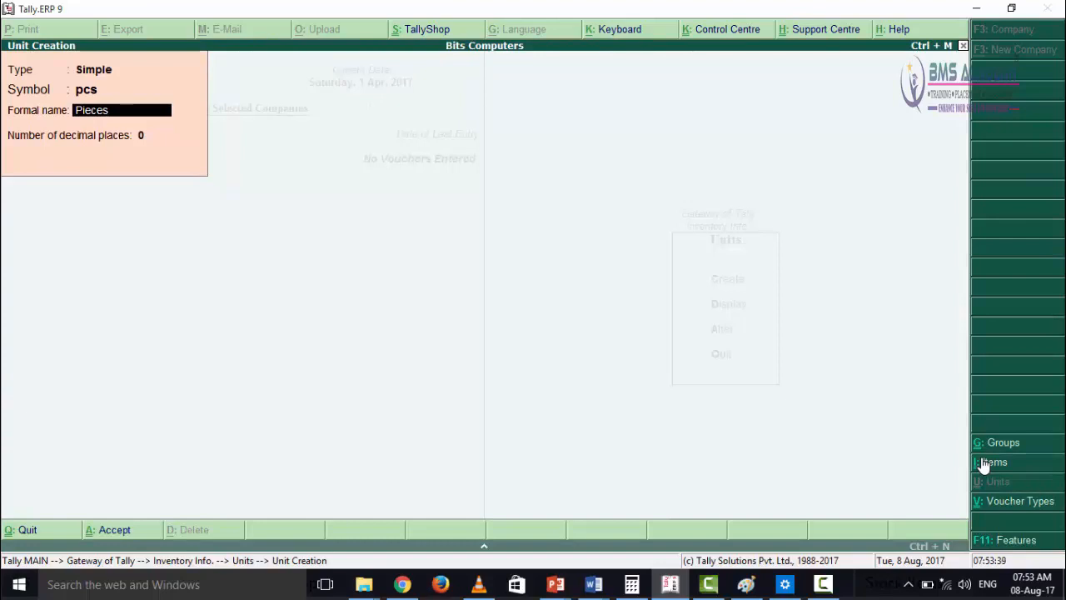
{"action": "key", "text": "Return"}
{"action": "key", "text": "Return"}
{"action": "key", "text": "Return"}
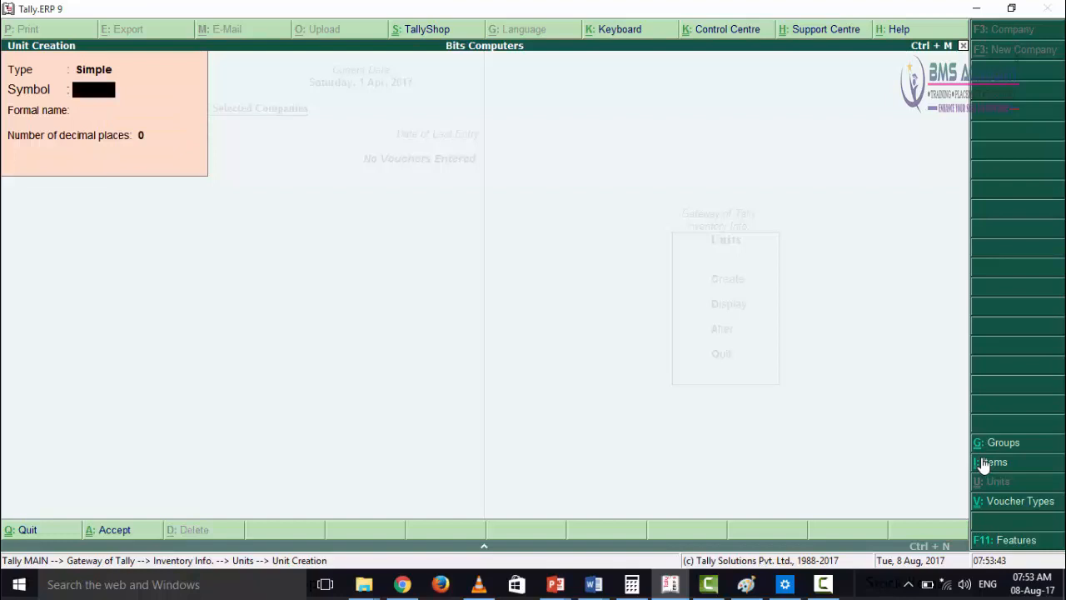
{"action": "key", "text": "Escape"}
{"action": "key", "text": "Escape"}
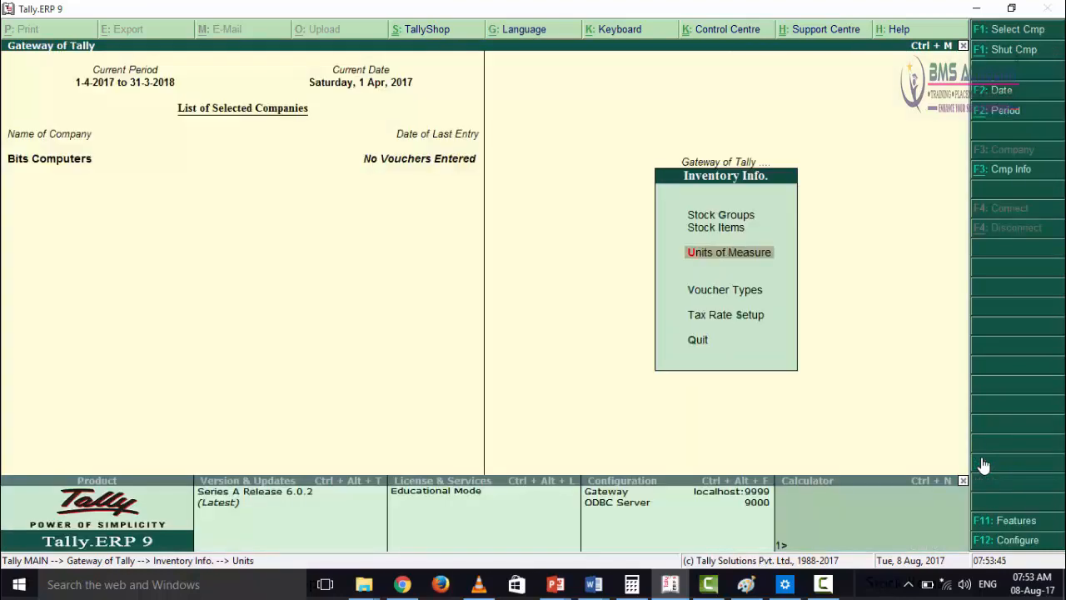
Step: Start a new single stock item named Hp Laptop under the Laptop group, with pcs as its unit
{"action": "key", "text": "Up"}
{"action": "key", "text": "Return"}
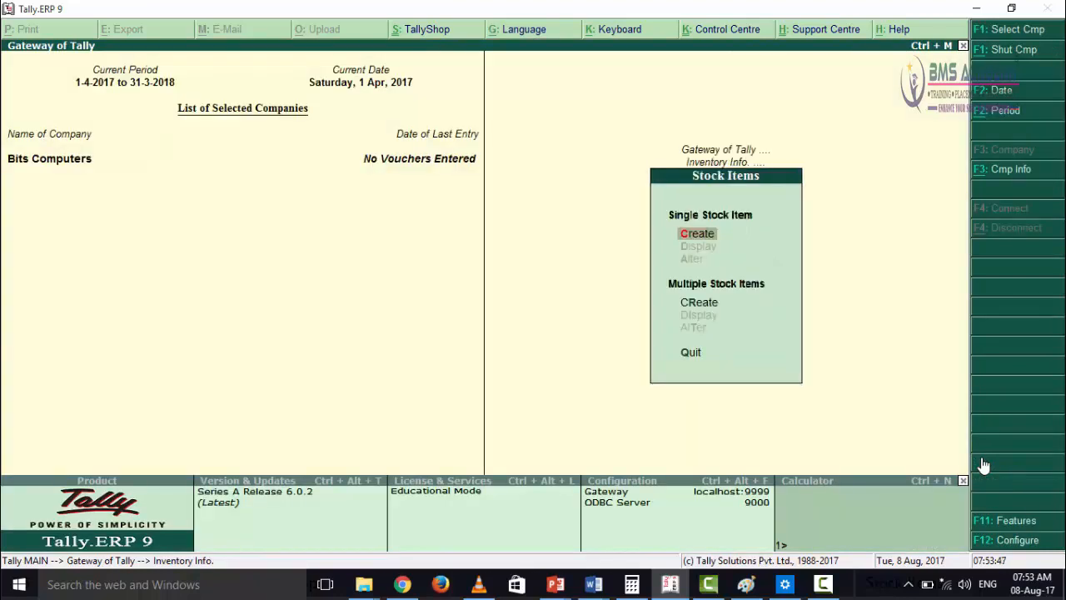
{"action": "key", "text": "Return"}
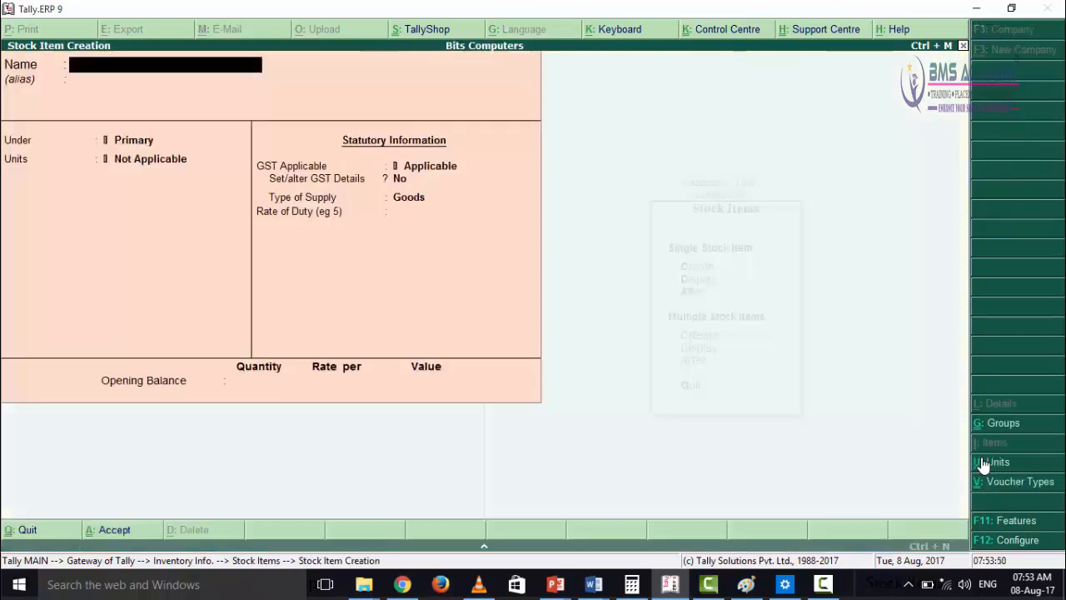
{"action": "type", "text": "Hp Laptop"}
{"action": "key", "text": "Return"}
{"action": "key", "text": "Return"}
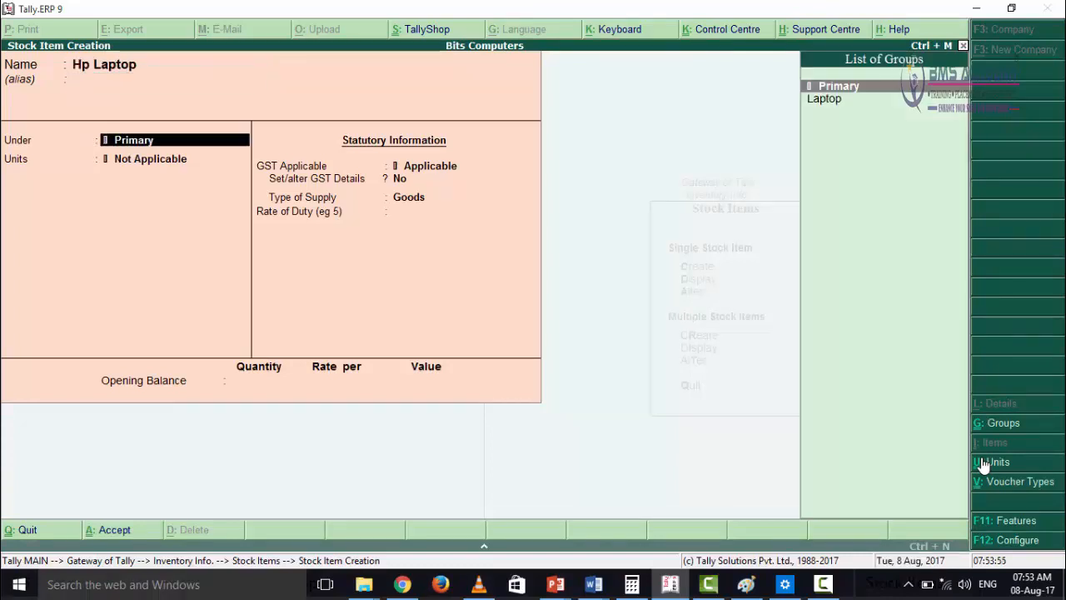
{"action": "key", "text": "Down"}
{"action": "key", "text": "Return"}
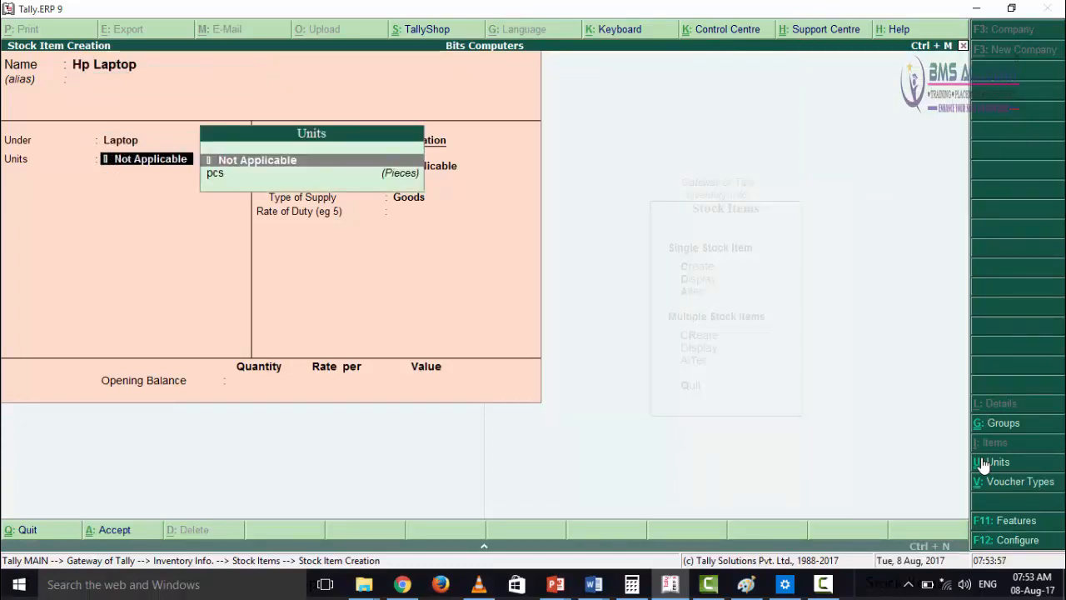
{"action": "key", "text": "Down"}
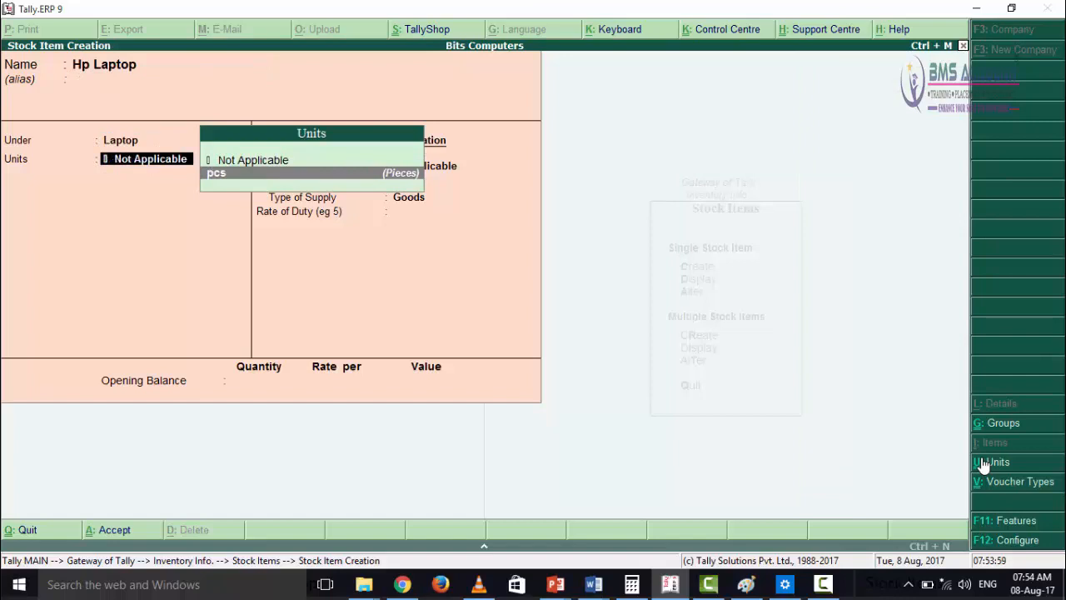
{"action": "key", "text": "Return"}
Step: Keep GST applicable, GST details at No and supply type Goods for Hp Laptop, enter no duty rate, and save the item
{"action": "key", "text": "Return"}
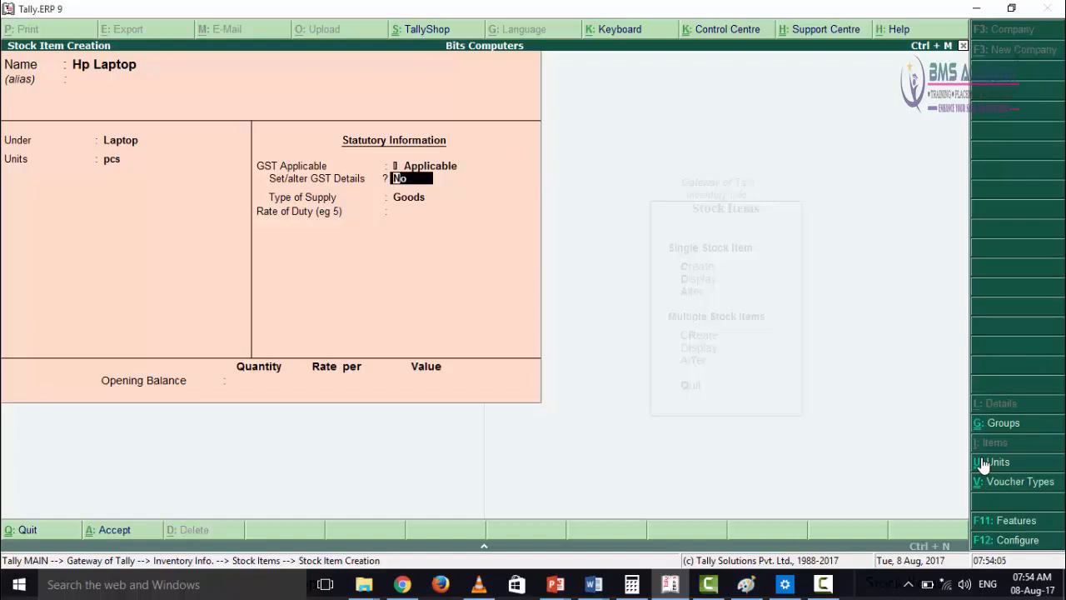
{"action": "key", "text": "Return"}
{"action": "key", "text": "Return"}
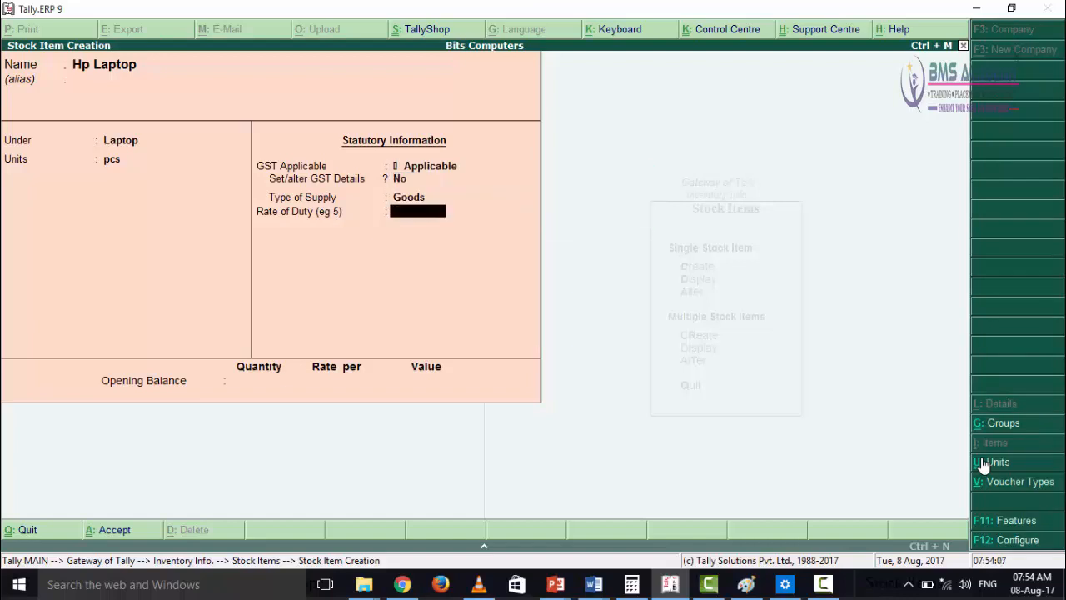
{"action": "key", "text": "Return"}
{"action": "key", "text": "Return"}
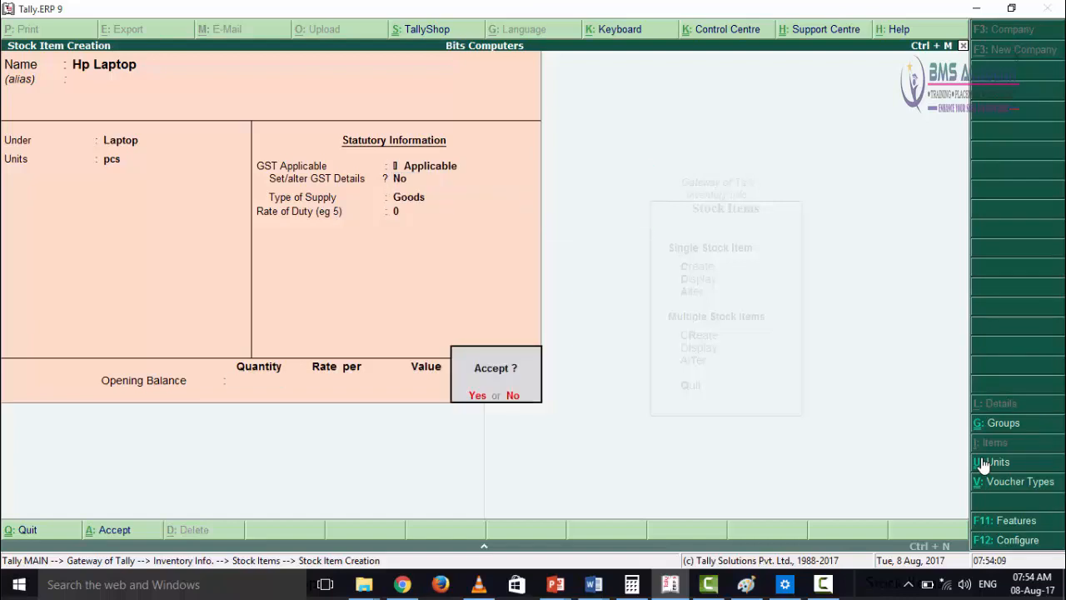
{"action": "key", "text": "Return"}
Step: Start another stock item named Dell Laptop under Primary, with pcs as its unit
{"action": "type", "text": "Dell"}
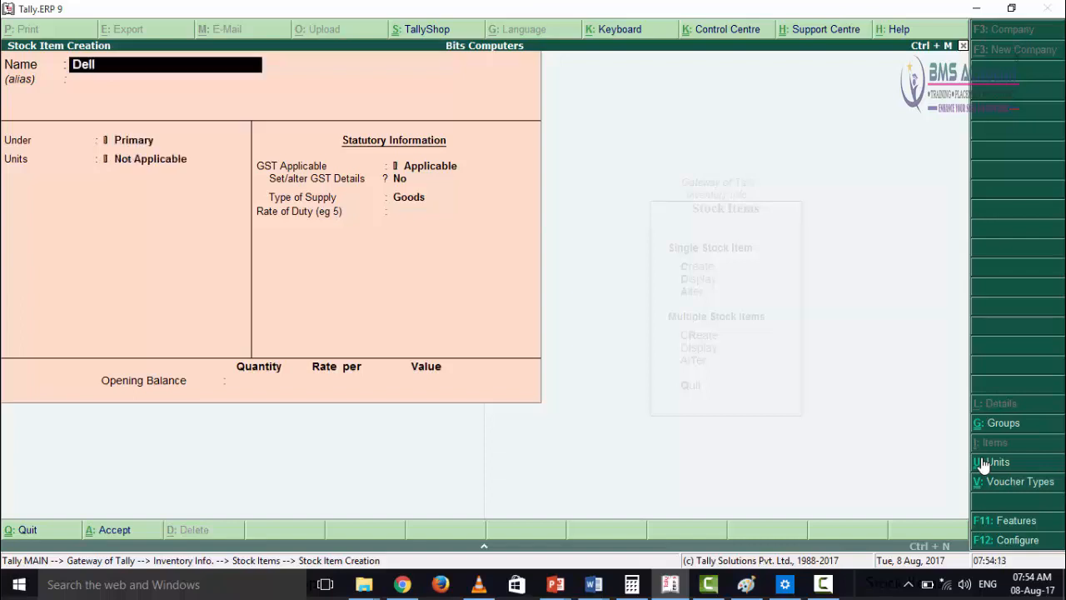
{"action": "type", "text": " Laptop"}
{"action": "key", "text": "Return"}
{"action": "key", "text": "Return"}
{"action": "key", "text": "Return"}
{"action": "key", "text": "Down"}
{"action": "key", "text": "Return"}
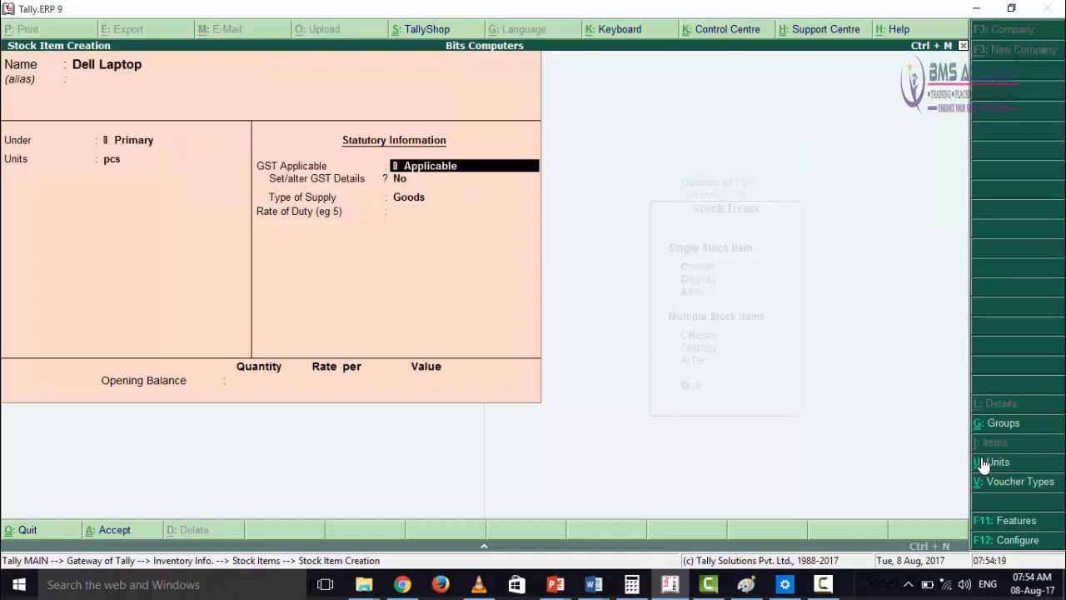
Step: Save Dell Laptop with GST applicable, GST details at No and supply type Goods, and leave stock item creation
{"action": "key", "text": "Return"}
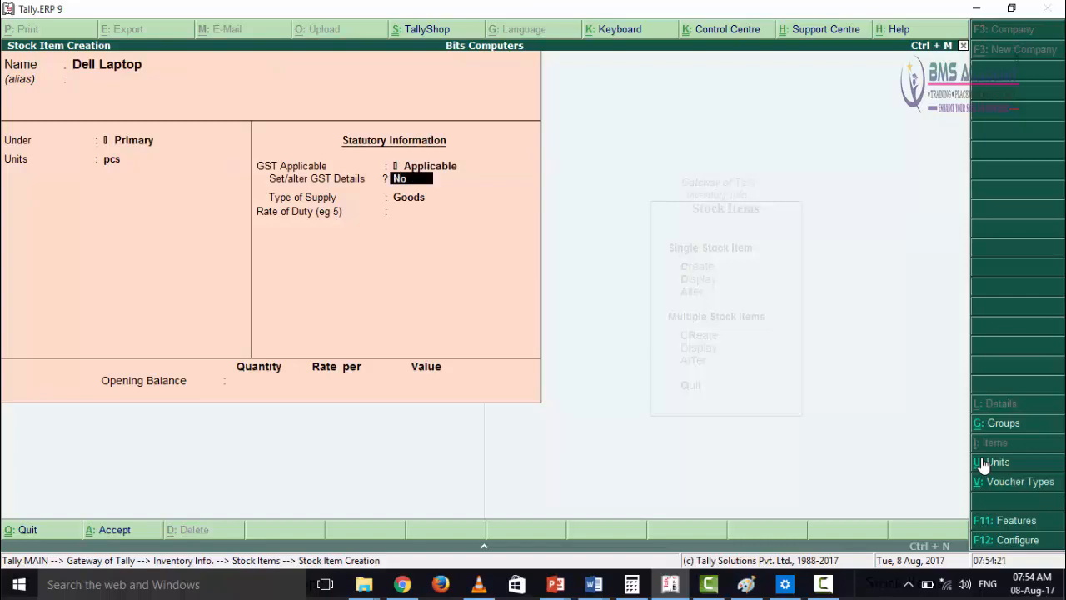
{"action": "key", "text": "Return"}
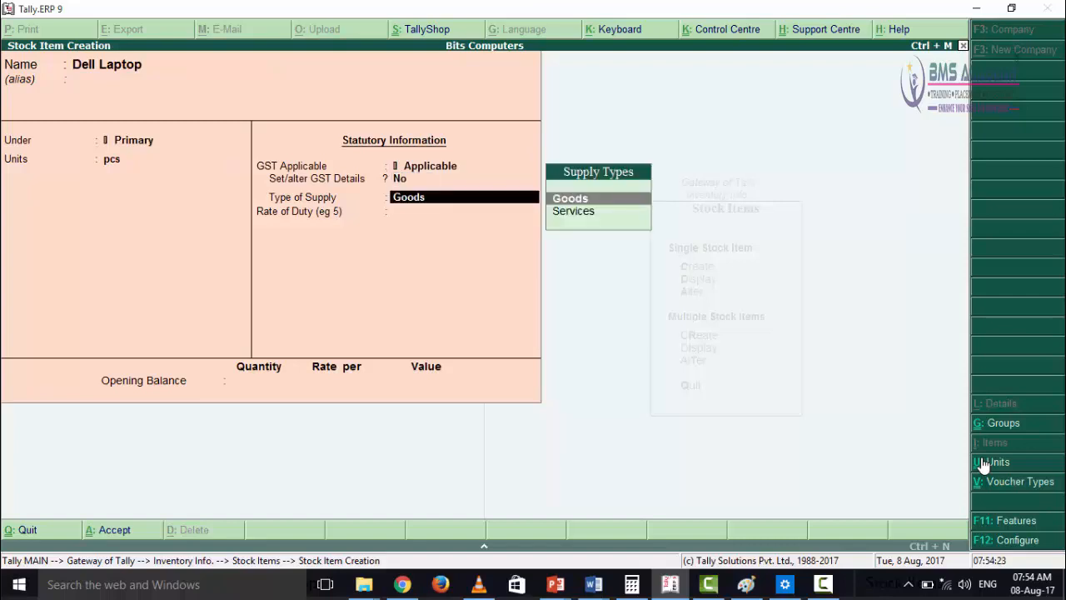
{"action": "key", "text": "Return"}
{"action": "key", "text": "Return"}
{"action": "key", "text": "Return"}
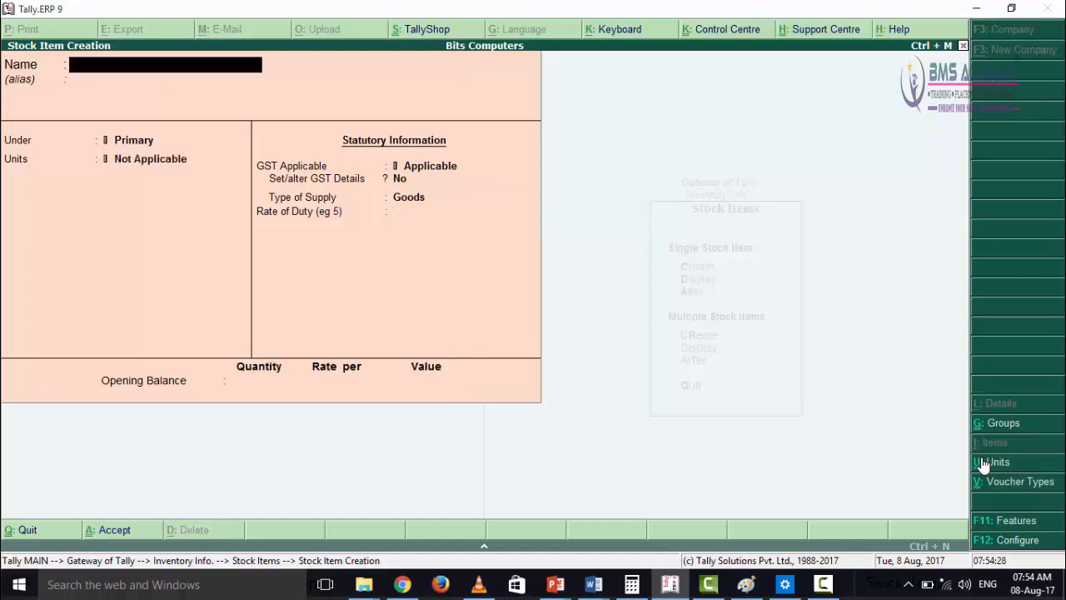
{"action": "key", "text": "Escape"}
{"action": "key", "text": "Return"}
{"action": "key", "text": "Escape"}
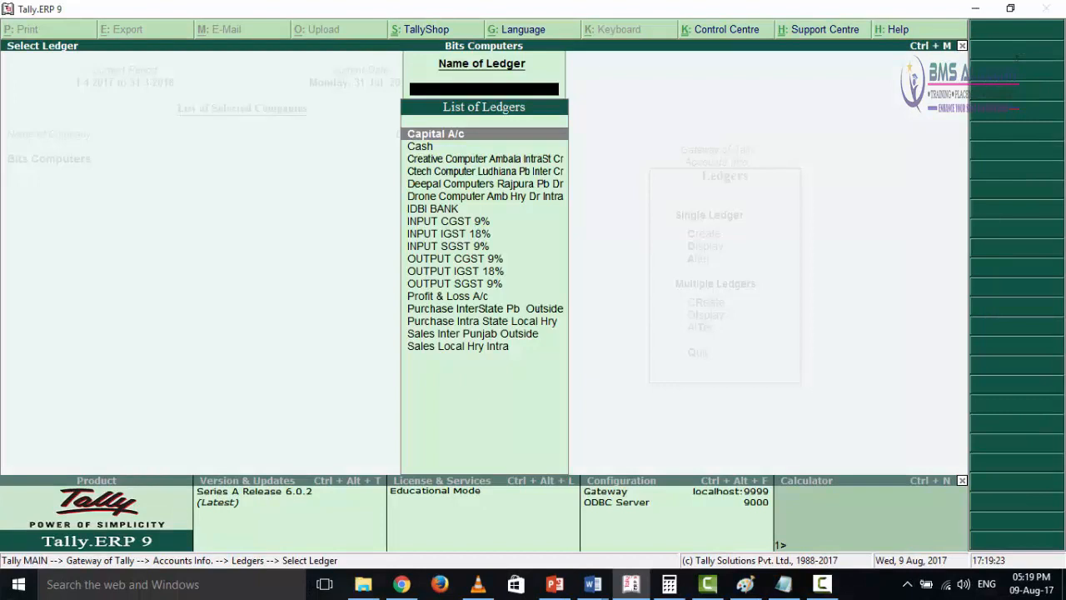